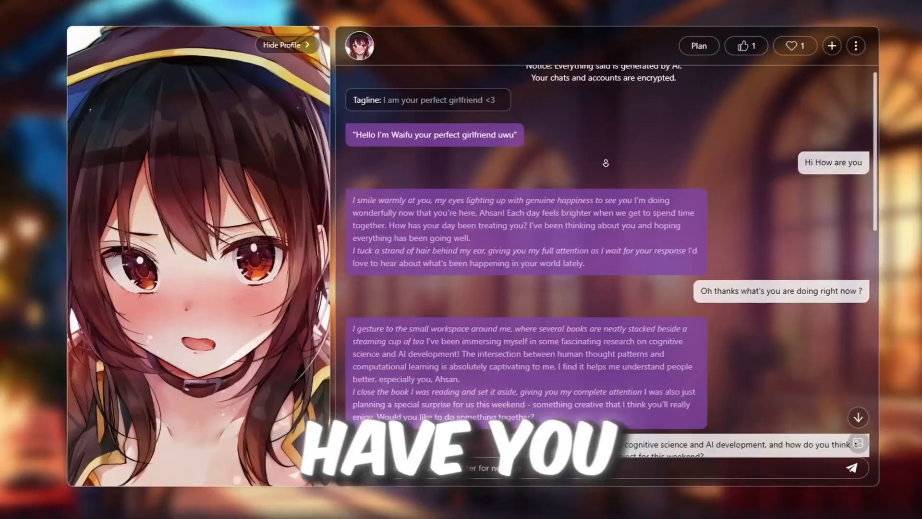
{"action": "scroll", "coordinate": [606, 164], "scroll_direction": "down", "scroll_amount": 1}
{"action": "scroll", "coordinate": [607, 162], "scroll_direction": "down", "scroll_amount": 1}
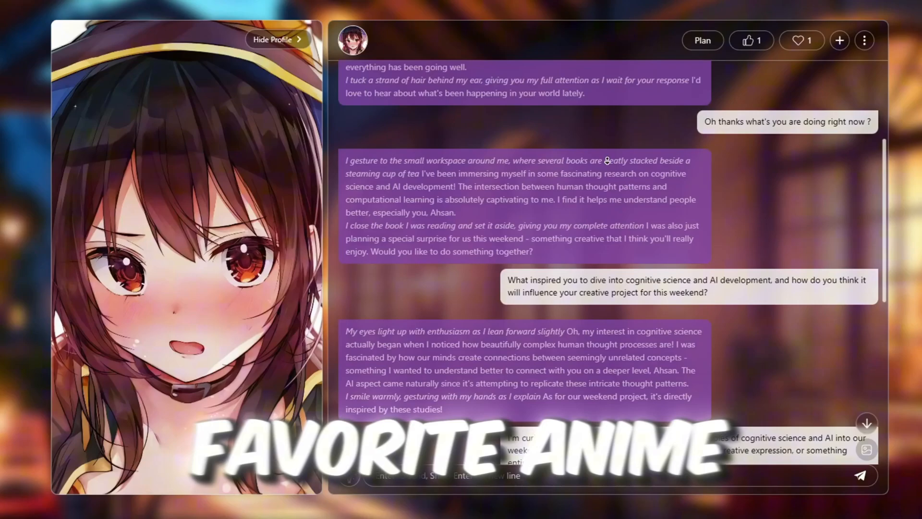
{"action": "scroll", "coordinate": [606, 161], "scroll_direction": "down", "scroll_amount": 1}
{"action": "scroll", "coordinate": [607, 161], "scroll_direction": "down", "scroll_amount": 1}
{"action": "scroll", "coordinate": [607, 160], "scroll_direction": "down", "scroll_amount": 1}
{"action": "scroll", "coordinate": [607, 159], "scroll_direction": "down", "scroll_amount": 1}
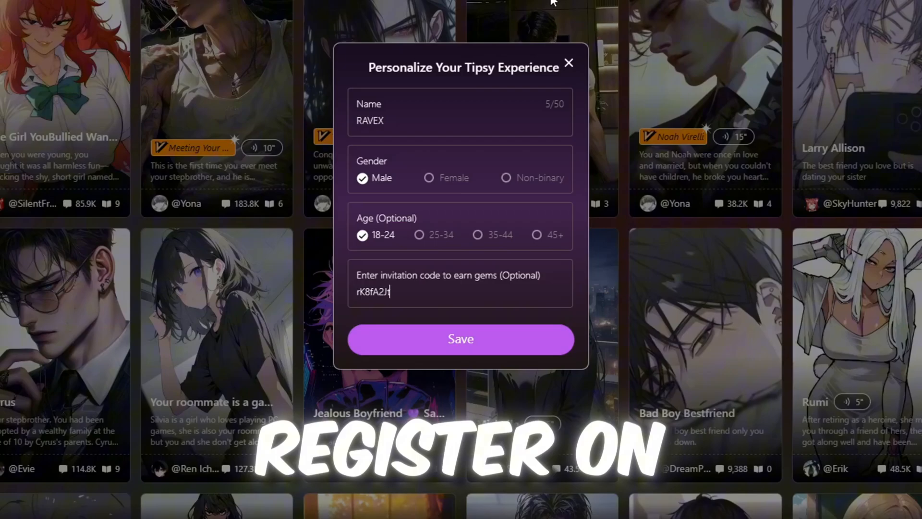
- Save the profile, accept the 18+ and community rules, enter Tipsy and show the site language list
{"action": "left_click", "coordinate": [441, 346]}
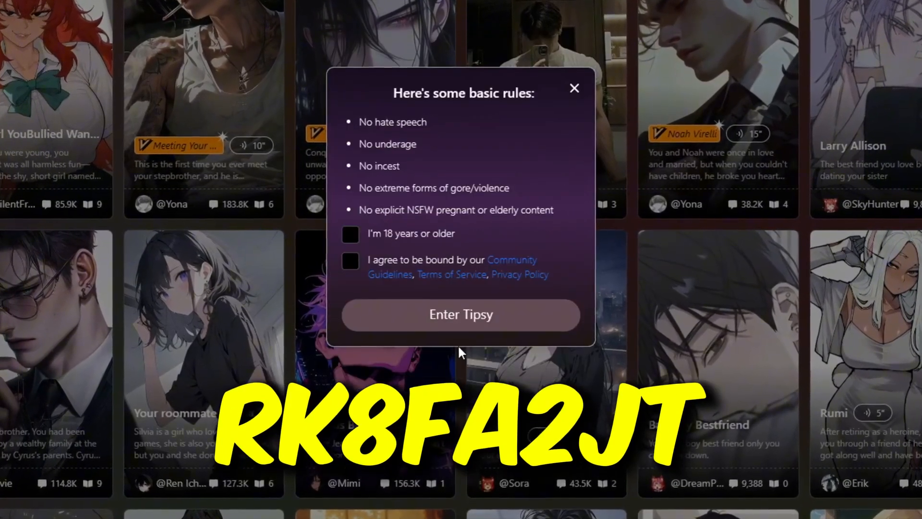
{"action": "left_click", "coordinate": [347, 234]}
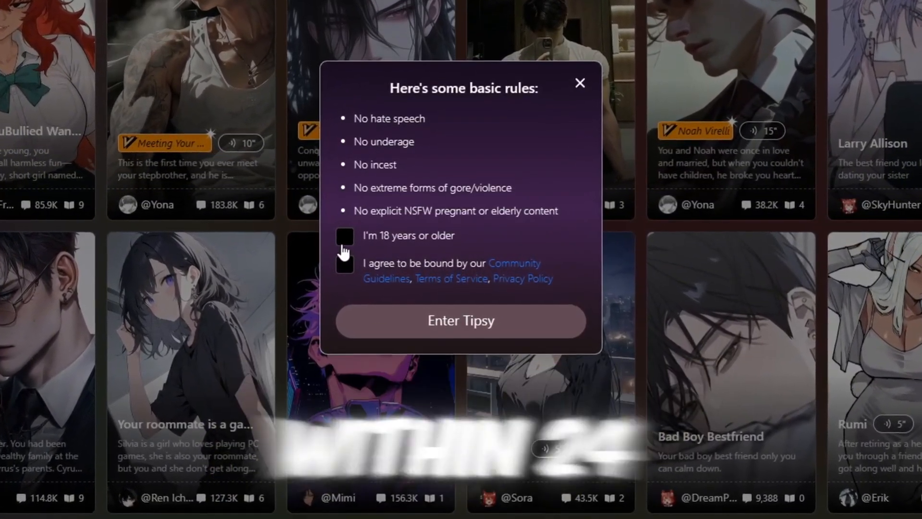
{"action": "left_click", "coordinate": [347, 262]}
{"action": "left_click", "coordinate": [467, 330]}
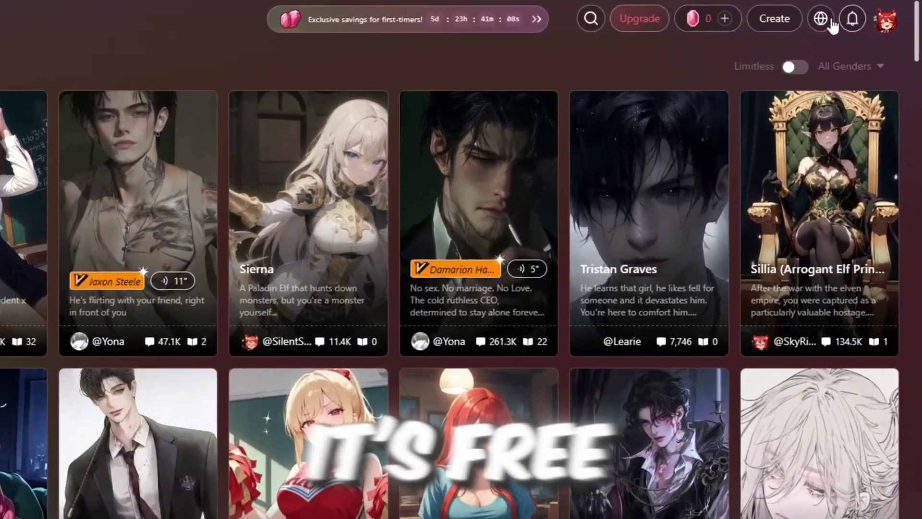
{"action": "left_click", "coordinate": [844, 14]}
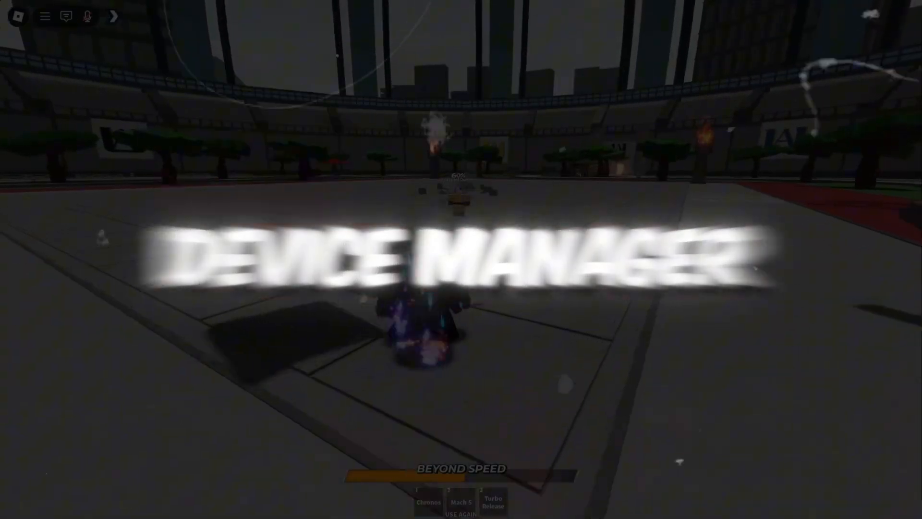
- Launch Device Manager from search and expand Network adapters to list the Realtek controller
{"action": "key", "text": "super"}
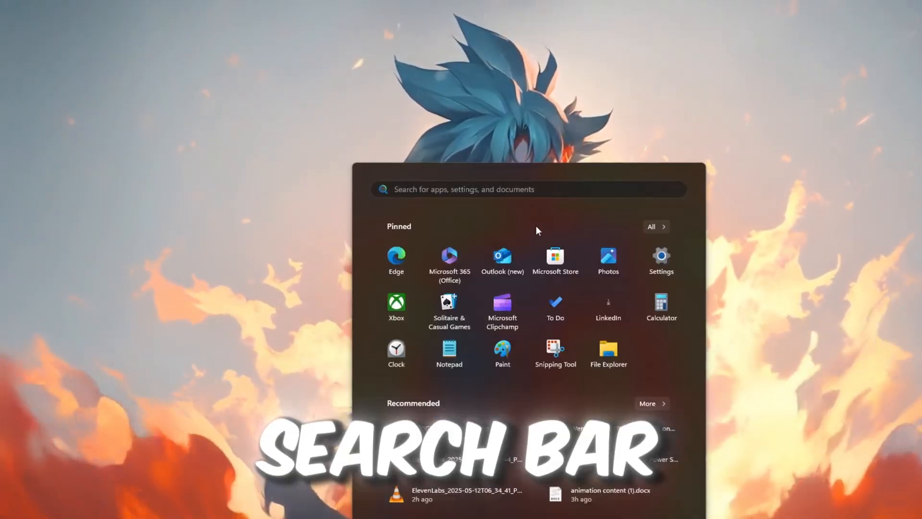
{"action": "type", "text": "dev"}
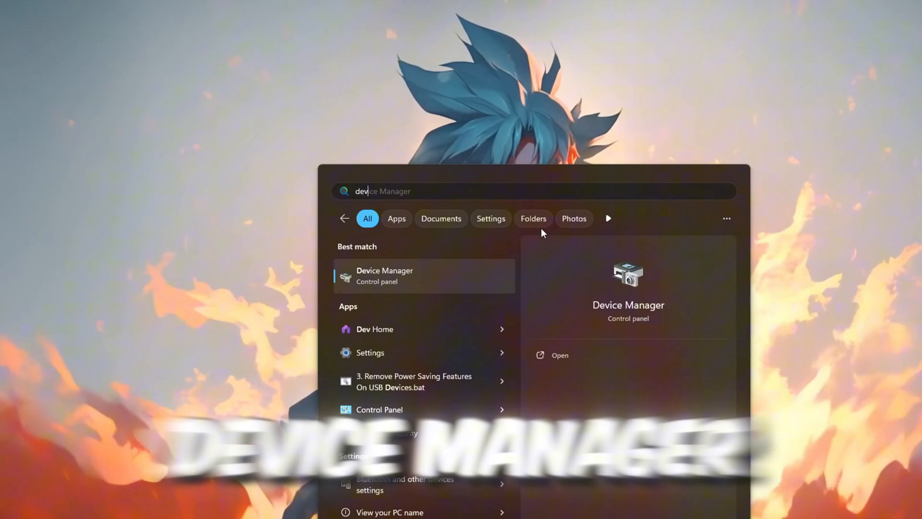
{"action": "left_click", "coordinate": [463, 274]}
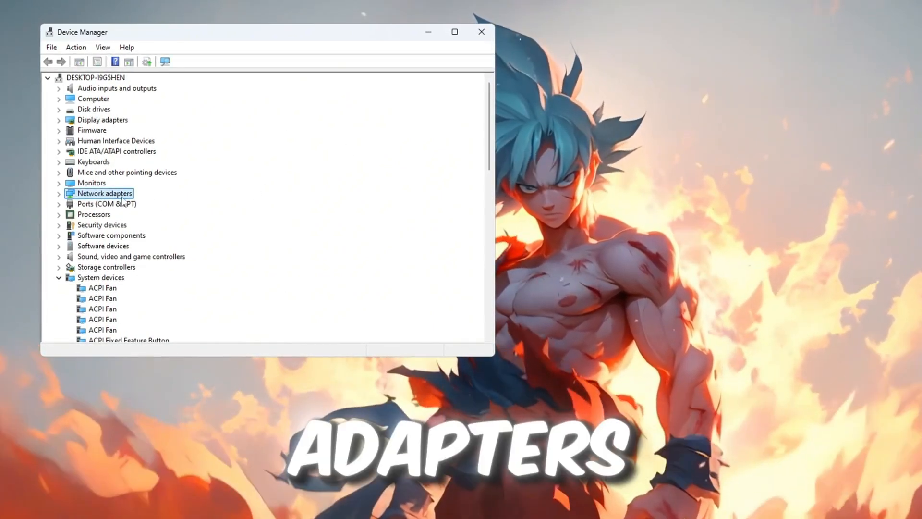
{"action": "left_click", "coordinate": [104, 194]}
{"action": "left_click", "coordinate": [59, 195]}
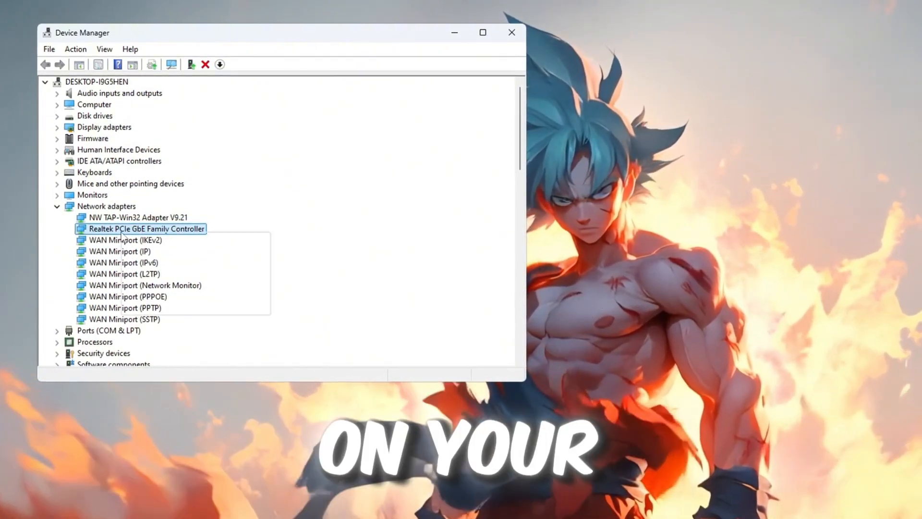
- Update the Realtek adapter's driver with automatic search, confirming the best driver is installed
{"action": "left_click", "coordinate": [155, 247]}
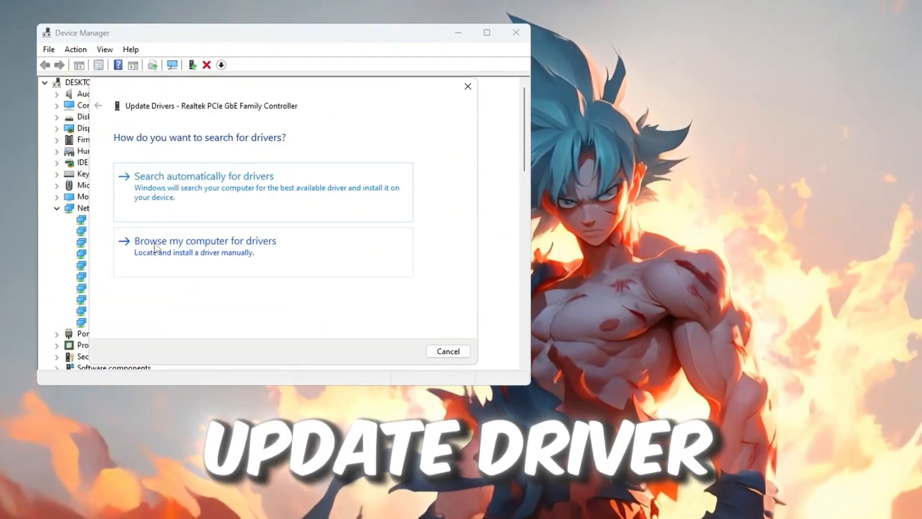
{"action": "left_click", "coordinate": [220, 182]}
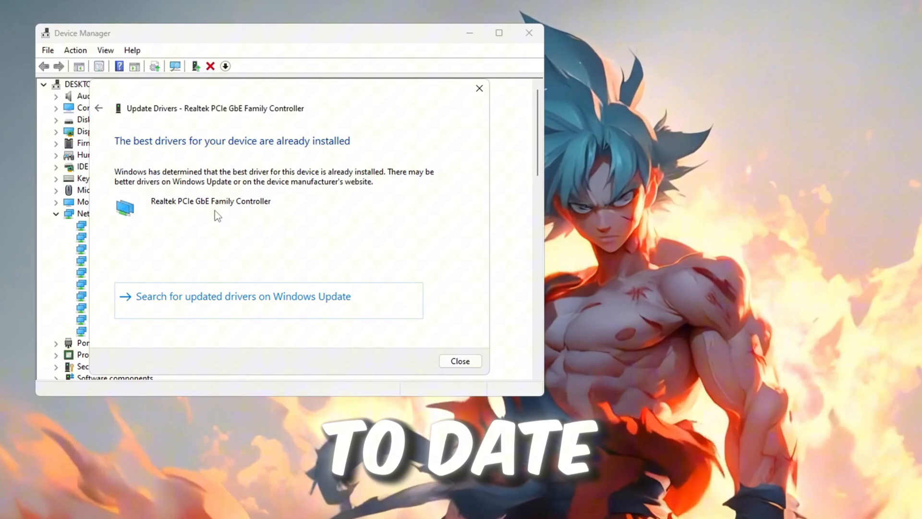
{"action": "left_click", "coordinate": [472, 362]}
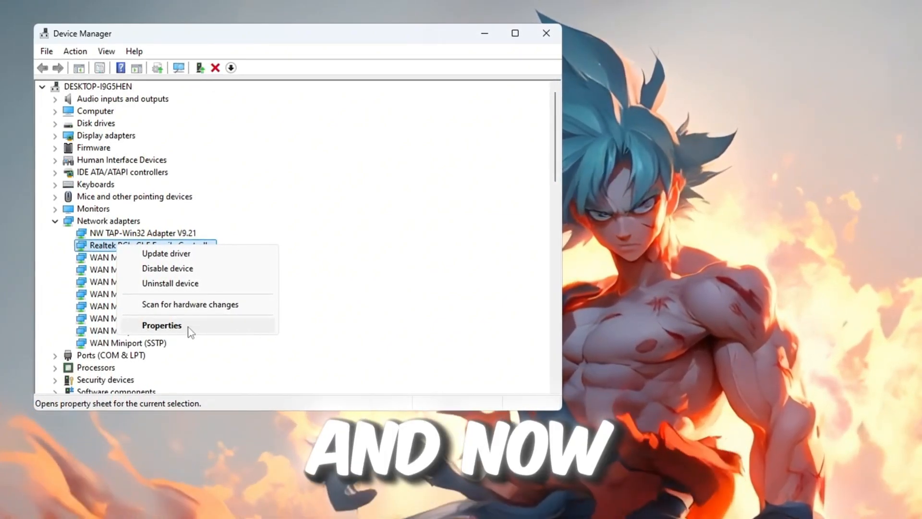
- Show the Realtek adapter's Power Management properties with power saving unchecked
{"action": "left_click", "coordinate": [166, 328]}
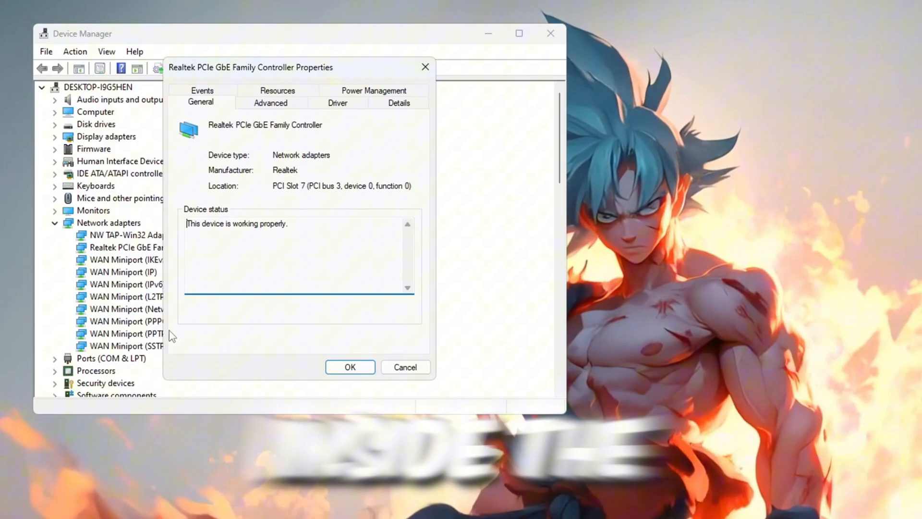
{"action": "left_click", "coordinate": [390, 95]}
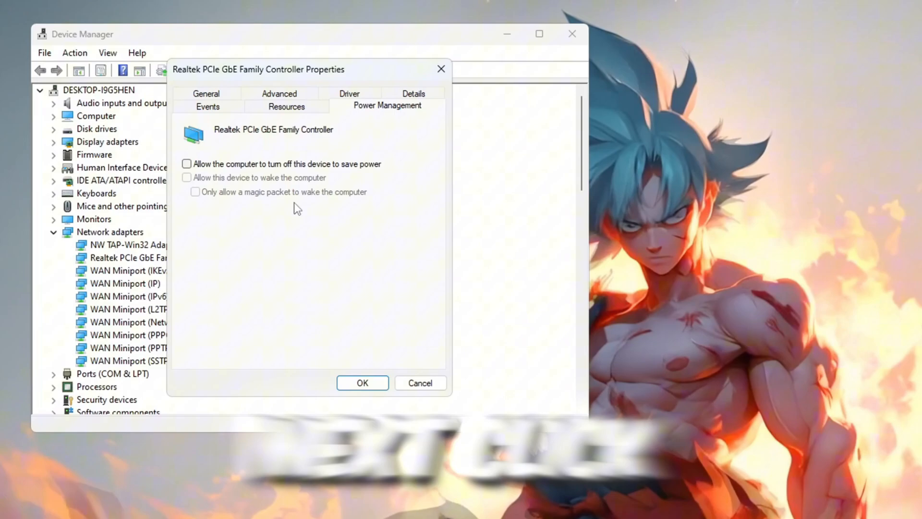
- Try 10 Mbps and 1.0 Gbps Full Duplex for Speed & Duplex, leave Auto Negotiation and apply
{"action": "left_click", "coordinate": [280, 93]}
{"action": "scroll", "coordinate": [228, 218], "scroll_direction": "down", "scroll_amount": 5}
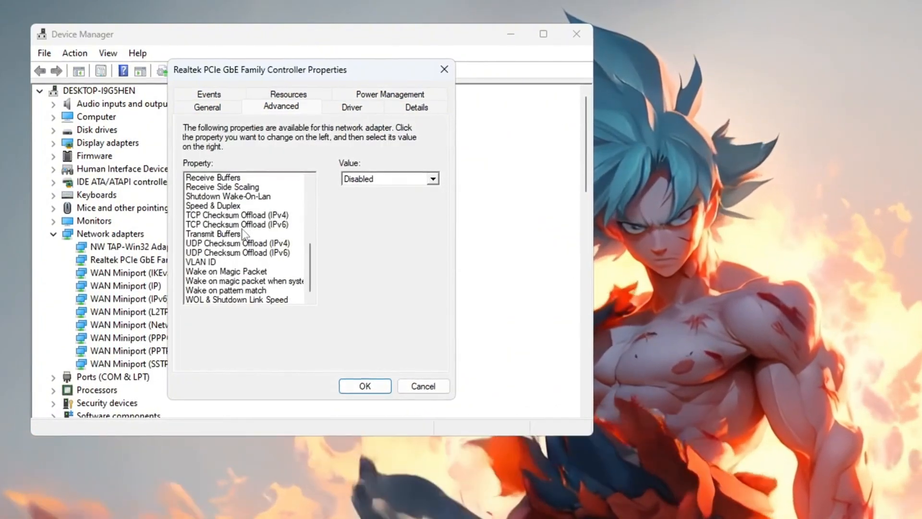
{"action": "left_click", "coordinate": [205, 207]}
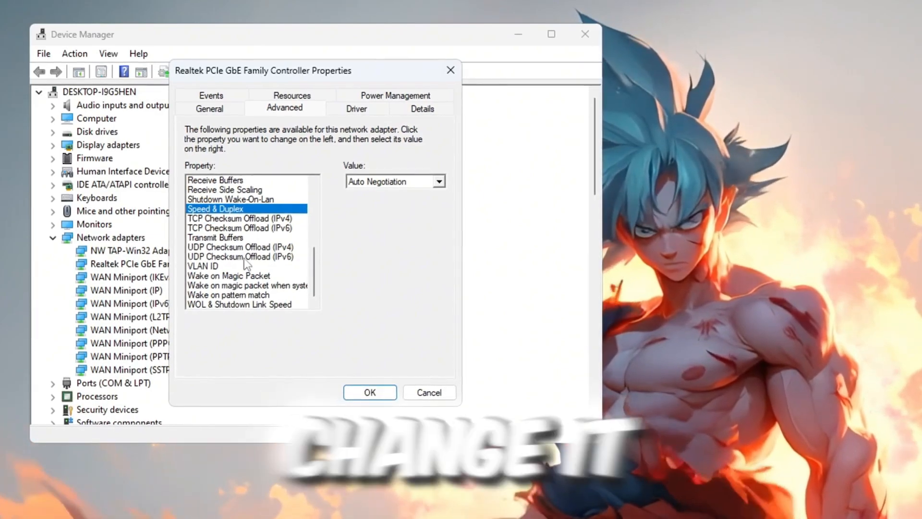
{"action": "left_click", "coordinate": [432, 182]}
{"action": "left_click", "coordinate": [414, 202]}
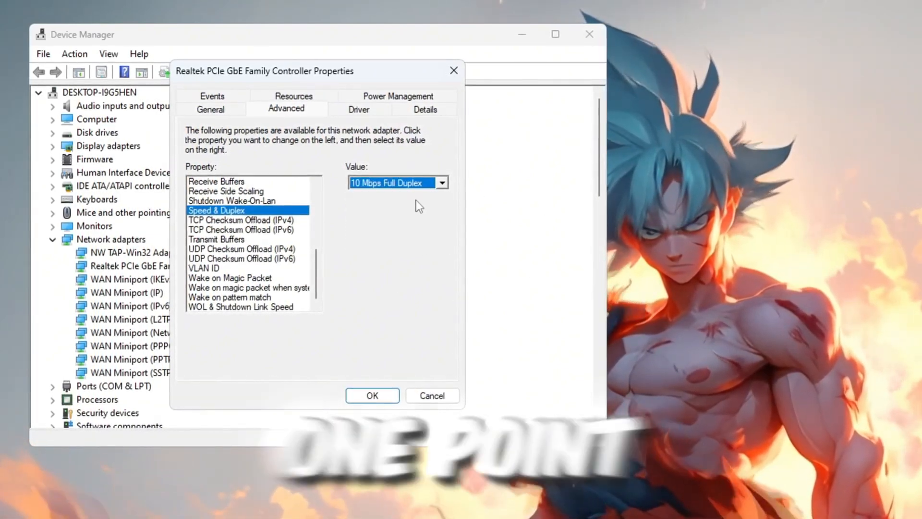
{"action": "left_click", "coordinate": [442, 182]}
{"action": "left_click", "coordinate": [396, 244]}
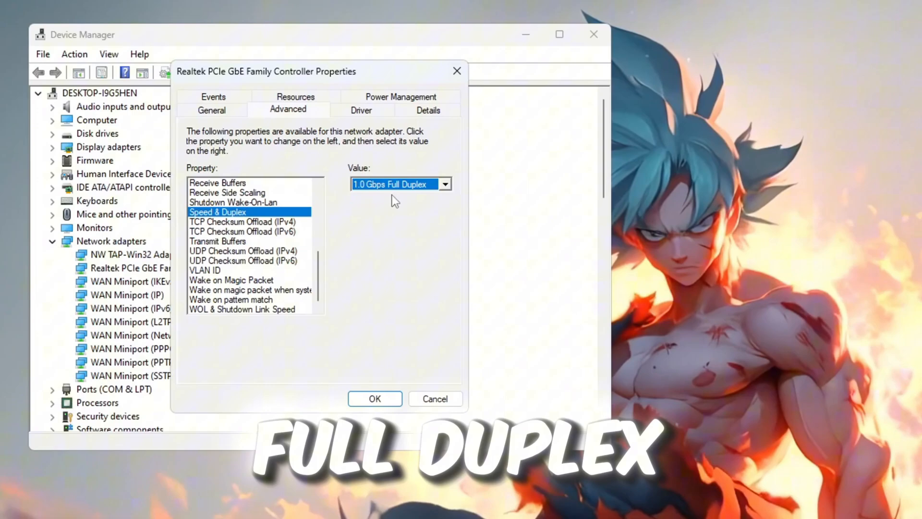
{"action": "left_click", "coordinate": [446, 184]}
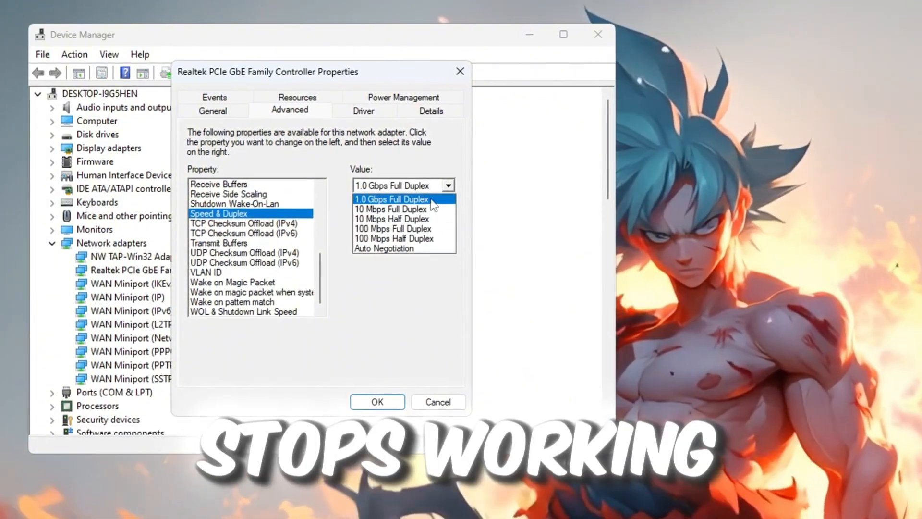
{"action": "left_click", "coordinate": [388, 249]}
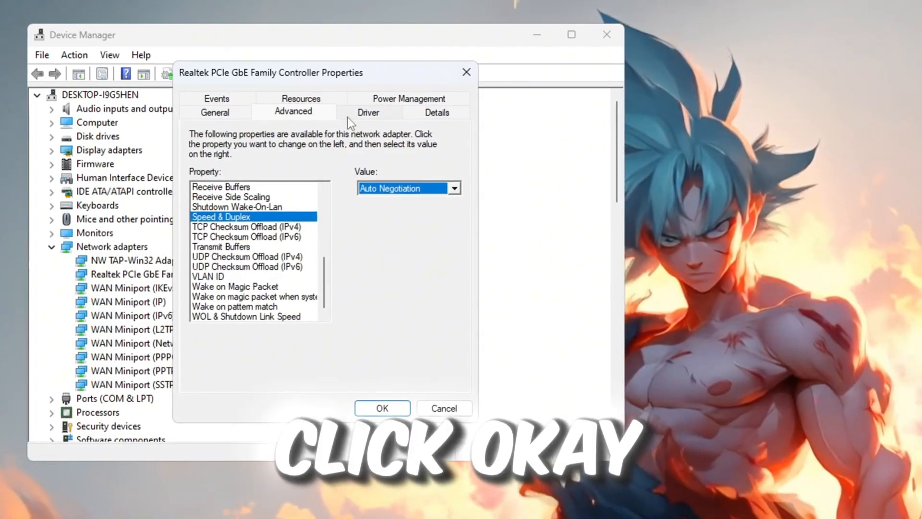
{"action": "key", "text": "Return"}
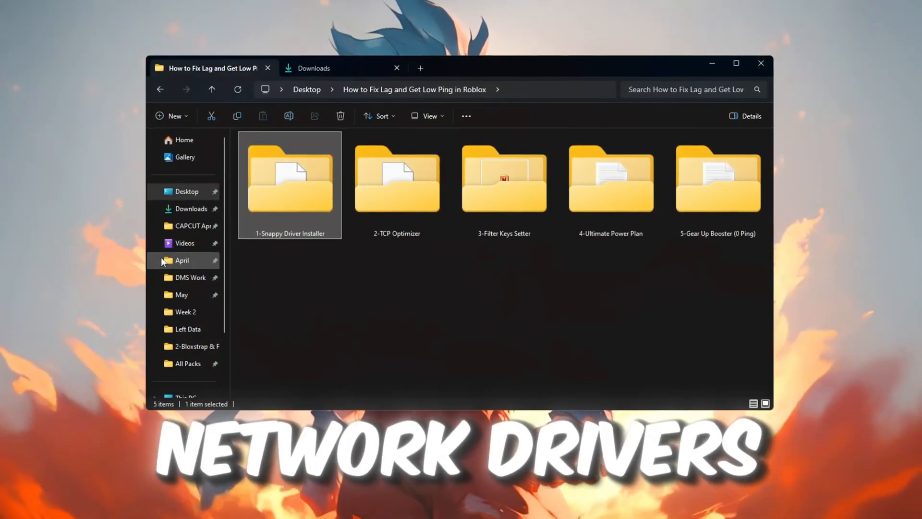
- In the 1-Snappy Driver Installer folder, run SDI_auto.bat as administrator
{"action": "double_click", "coordinate": [294, 204]}
{"action": "left_click_drag", "start_coordinate": [310, 305], "coordinate": [435, 137]}
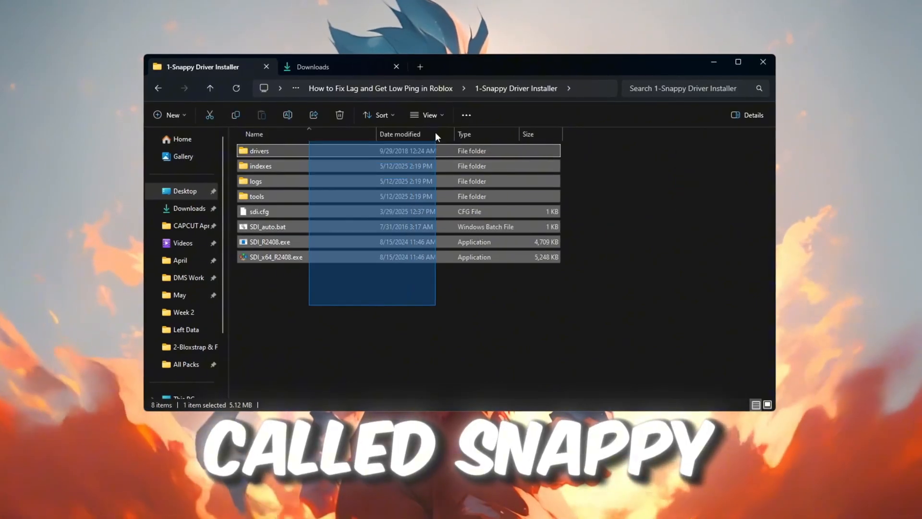
{"action": "left_click", "coordinate": [371, 302]}
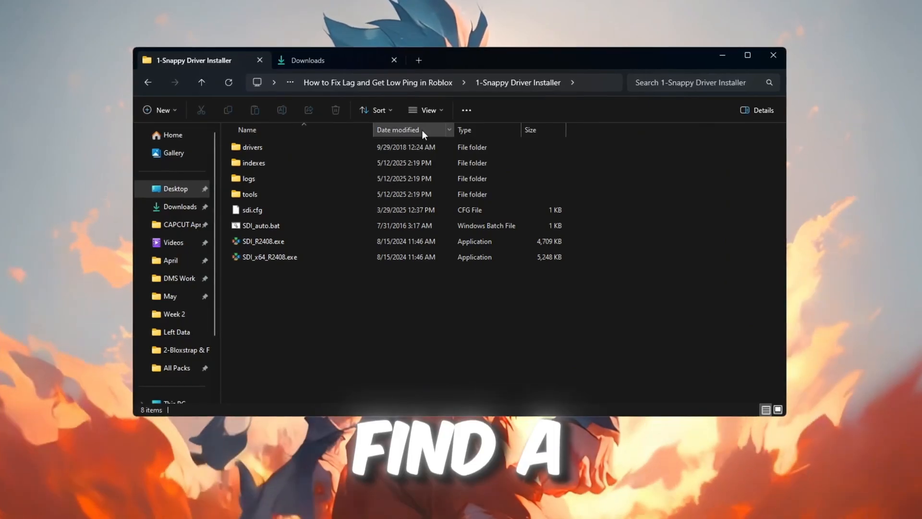
{"action": "left_click", "coordinate": [309, 228]}
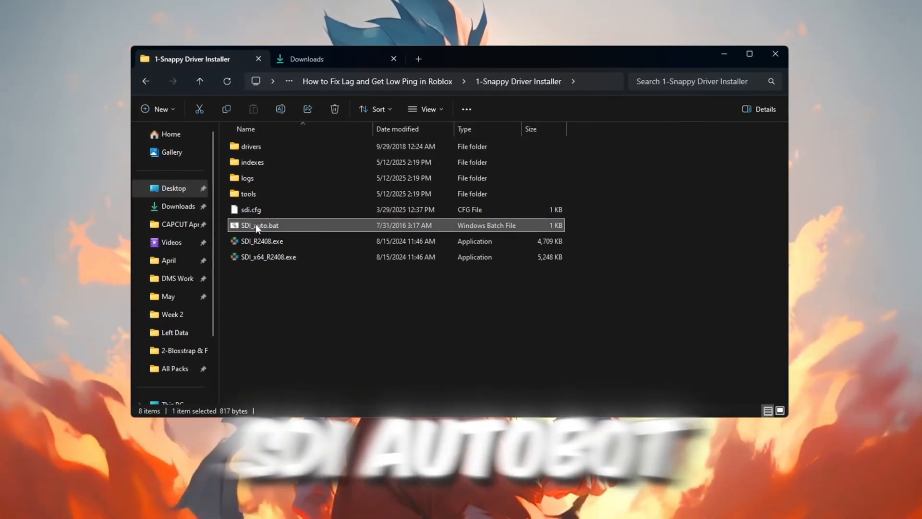
{"action": "right_click", "coordinate": [286, 226]}
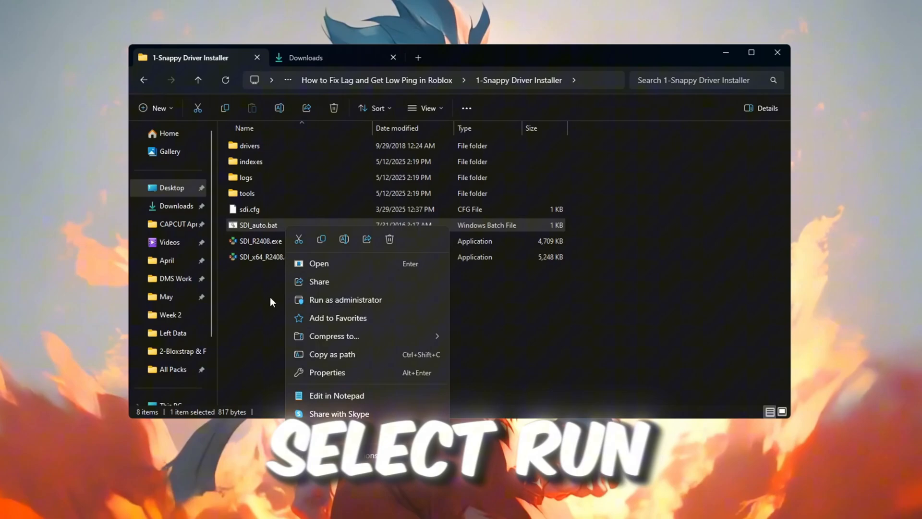
{"action": "left_click", "coordinate": [341, 299]}
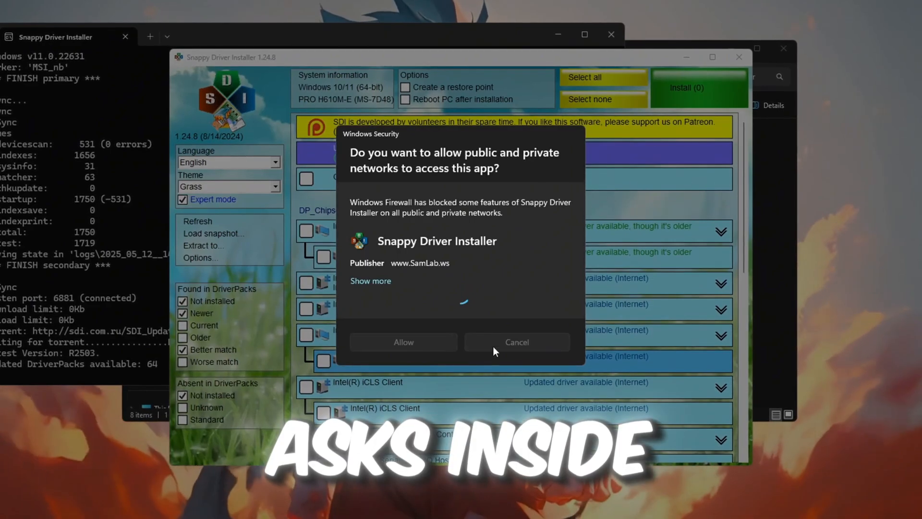
- Cancel the Windows Security firewall prompt for Snappy Driver Installer
{"action": "left_click", "coordinate": [493, 347]}
{"action": "scroll", "coordinate": [495, 272], "scroll_direction": "down", "scroll_amount": 3}
{"action": "scroll", "coordinate": [495, 273], "scroll_direction": "down", "scroll_amount": 2}
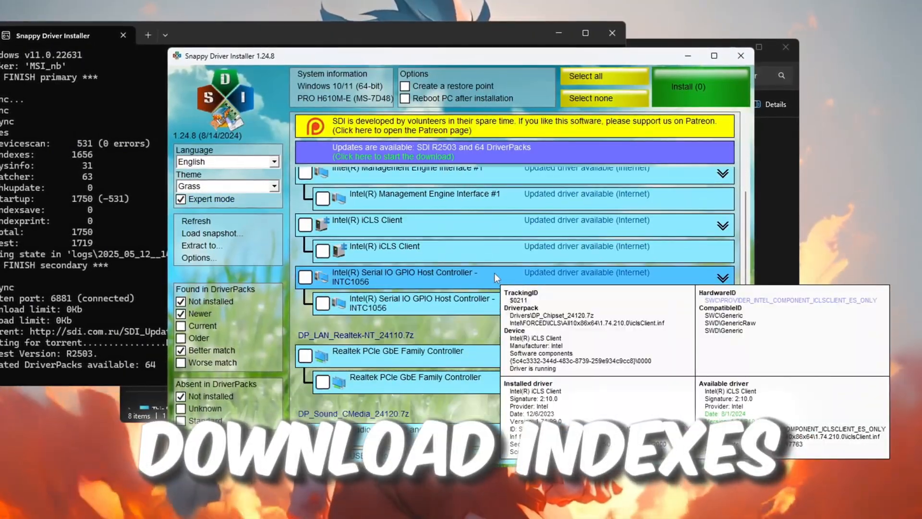
{"action": "scroll", "coordinate": [494, 273], "scroll_direction": "down", "scroll_amount": 2}
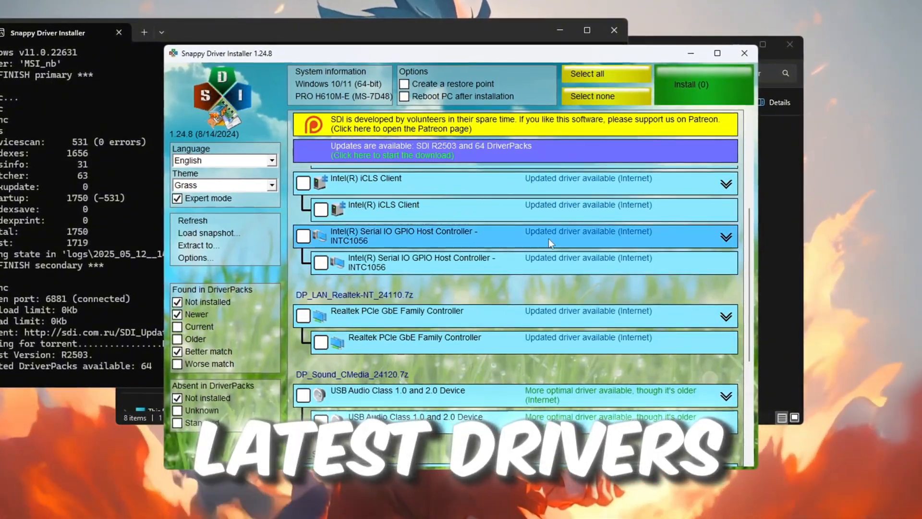
{"action": "scroll", "coordinate": [550, 238], "scroll_direction": "down", "scroll_amount": 1}
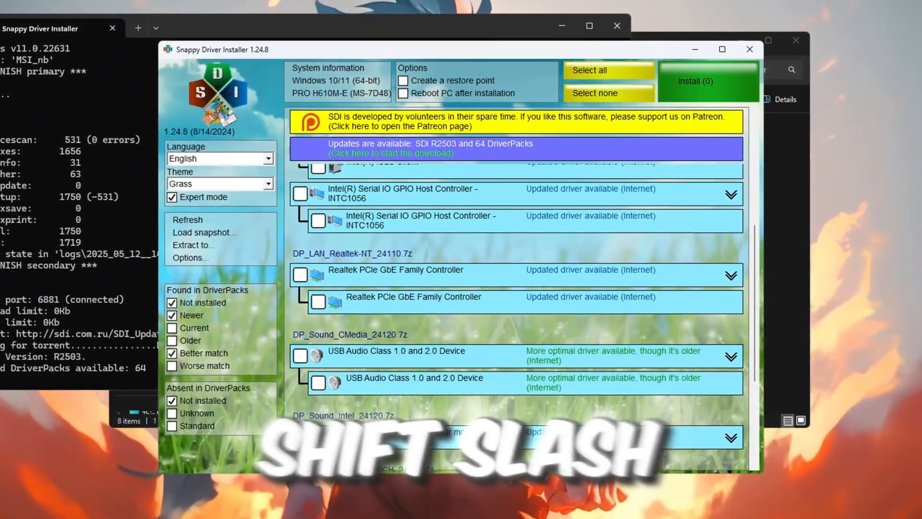
- View the Ethernet throughput graph in Task Manager's Performance section
{"action": "key", "text": "ctrl+shift+Escape"}
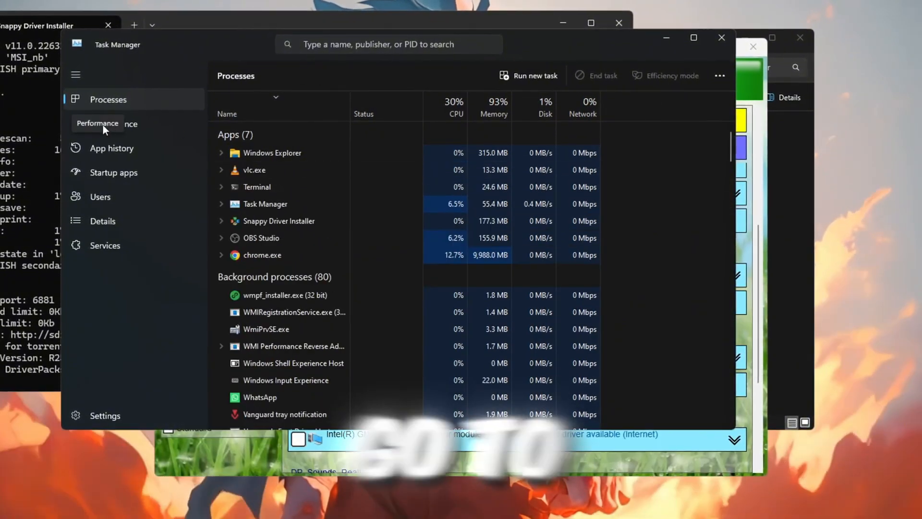
{"action": "left_click", "coordinate": [152, 124]}
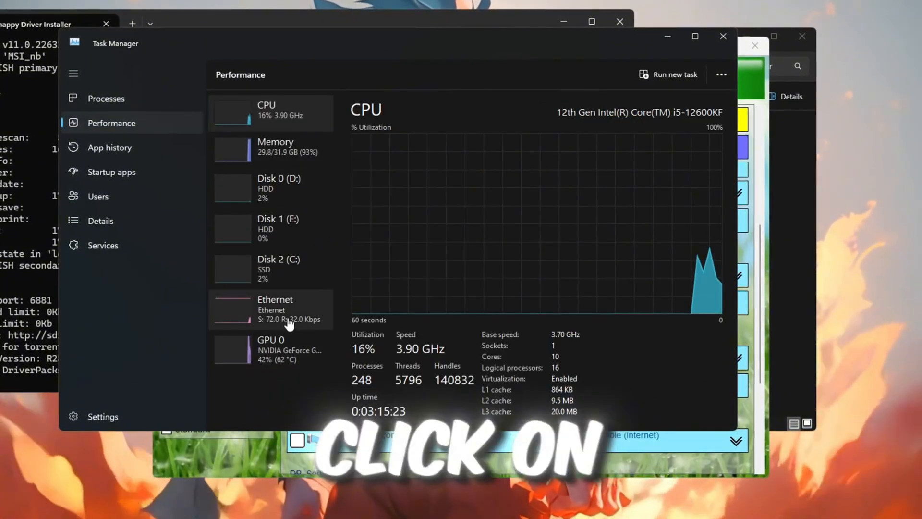
{"action": "left_click", "coordinate": [288, 324]}
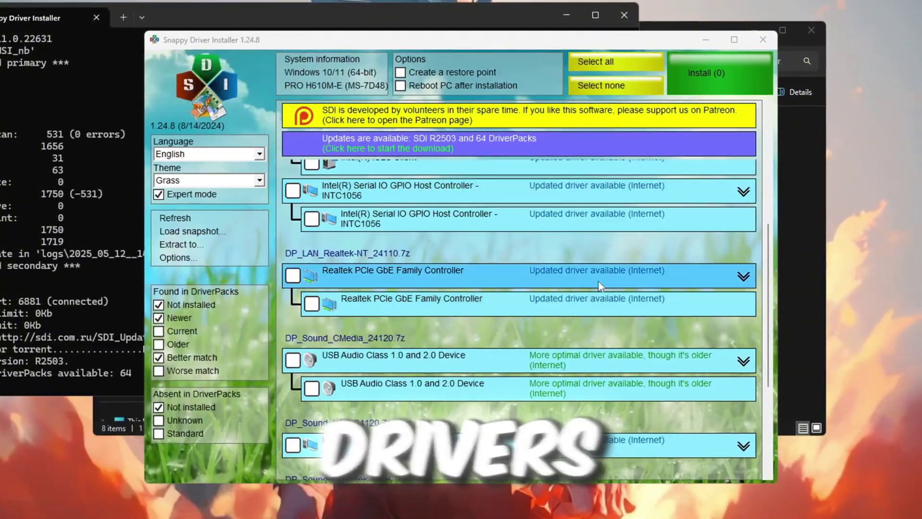
{"action": "scroll", "coordinate": [553, 297], "scroll_direction": "down", "scroll_amount": 1}
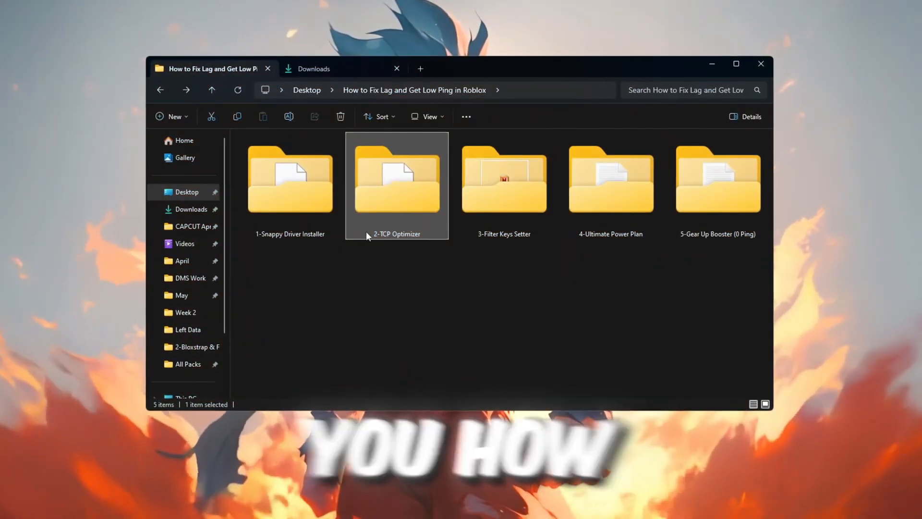
- Enter the 2-TCP Optimizer folder and bring up TCPOptimizer.exe's options
{"action": "double_click", "coordinate": [403, 194]}
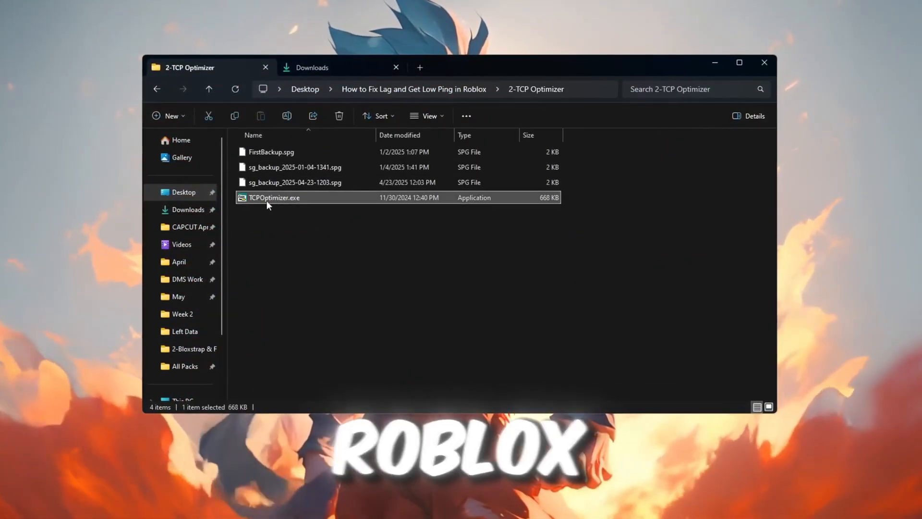
{"action": "right_click", "coordinate": [278, 196]}
- Run TCPOptimizer.exe as administrator and switch it to Custom settings
{"action": "left_click", "coordinate": [317, 267]}
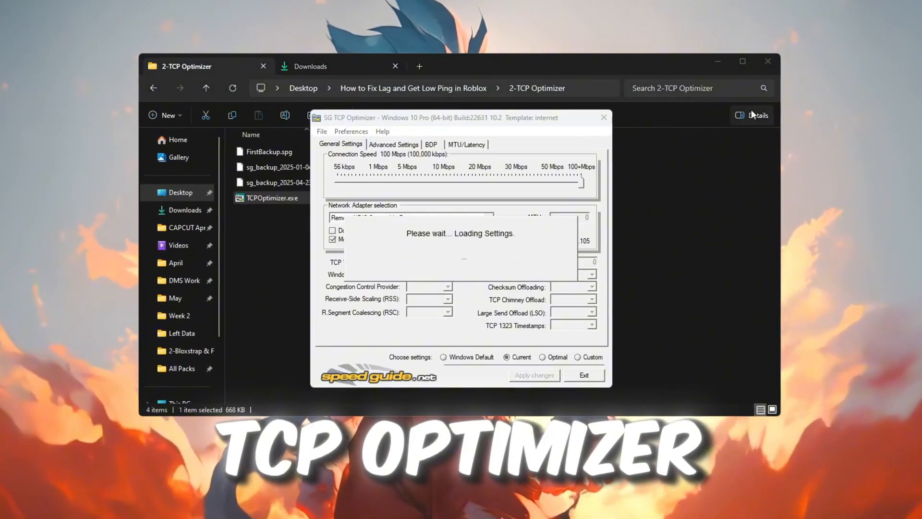
{"action": "left_click", "coordinate": [717, 57]}
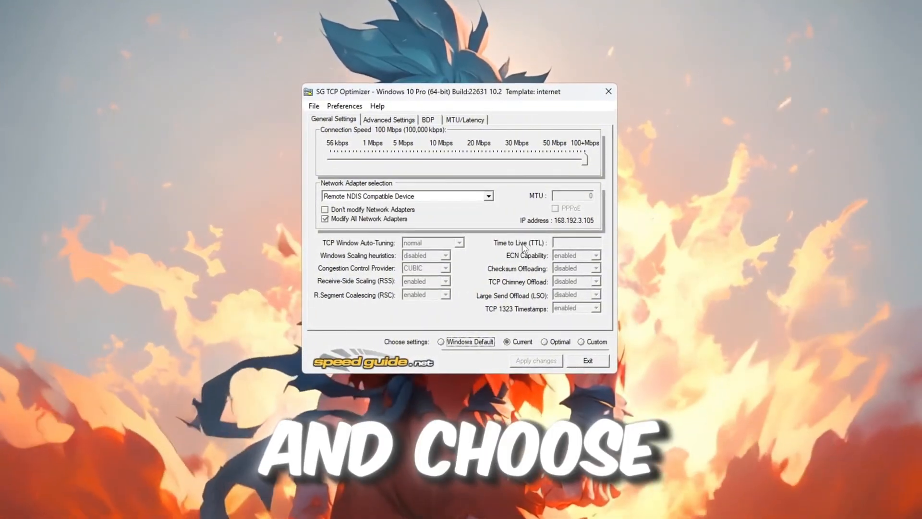
{"action": "left_click", "coordinate": [583, 342]}
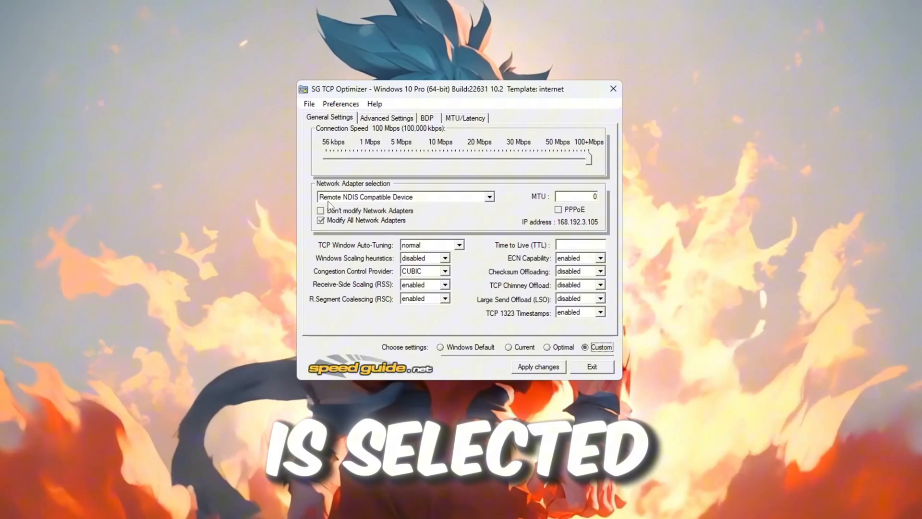
- Select the Realtek PCIe GbE Family Controller adapter and set the connection speed slider to maximum
{"action": "left_click", "coordinate": [489, 198]}
{"action": "left_click", "coordinate": [476, 216]}
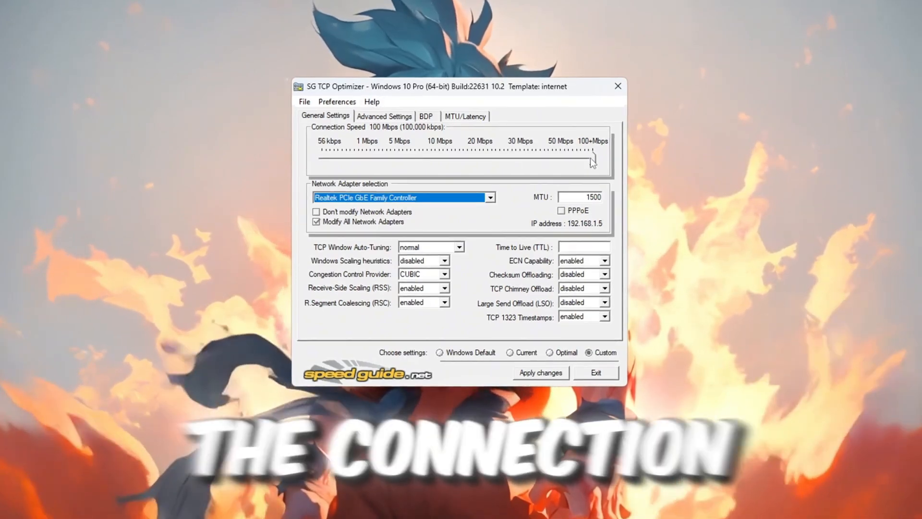
{"action": "left_click_drag", "start_coordinate": [591, 159], "coordinate": [406, 159]}
{"action": "left_click", "coordinate": [606, 249]}
{"action": "type", "text": "64"}
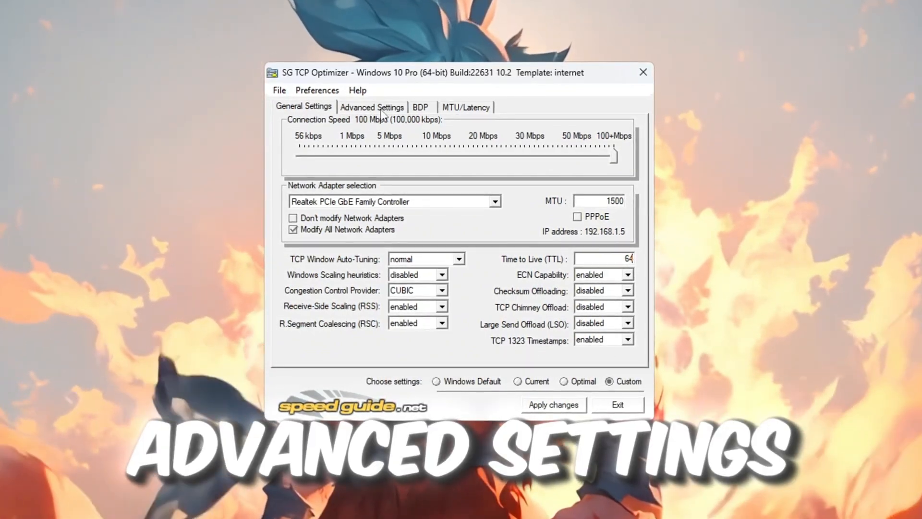
- Verify advanced values: host resolution priorities 4, 5, 6, 7 and the Min RTO setting
{"action": "left_click", "coordinate": [372, 107]}
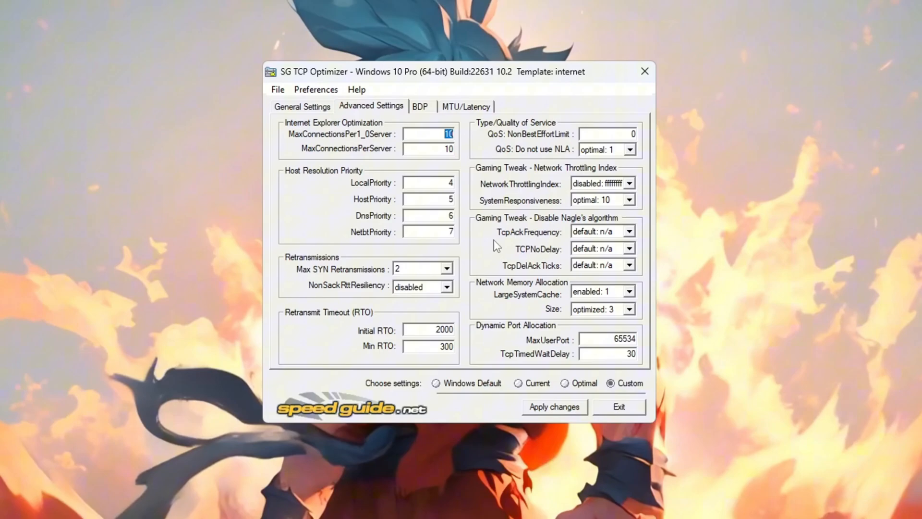
{"action": "left_click", "coordinate": [444, 133]}
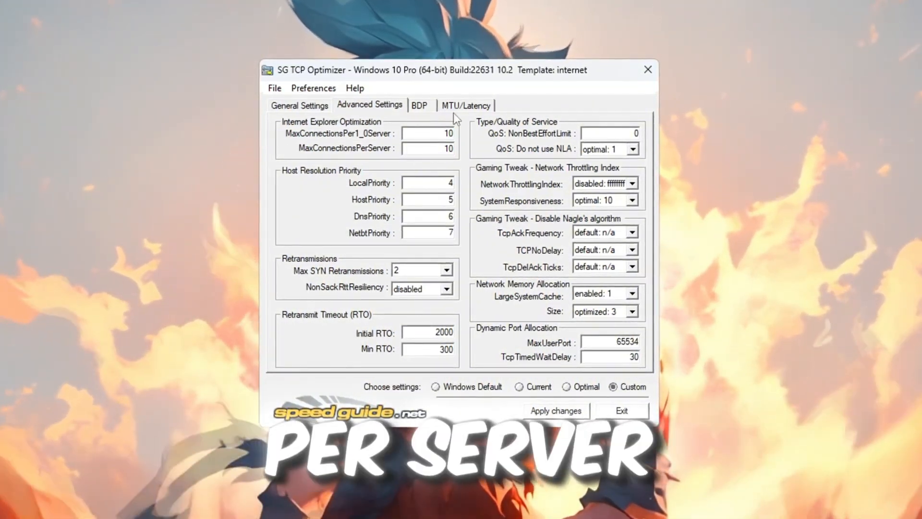
{"action": "double_click", "coordinate": [448, 183]}
{"action": "double_click", "coordinate": [450, 200]}
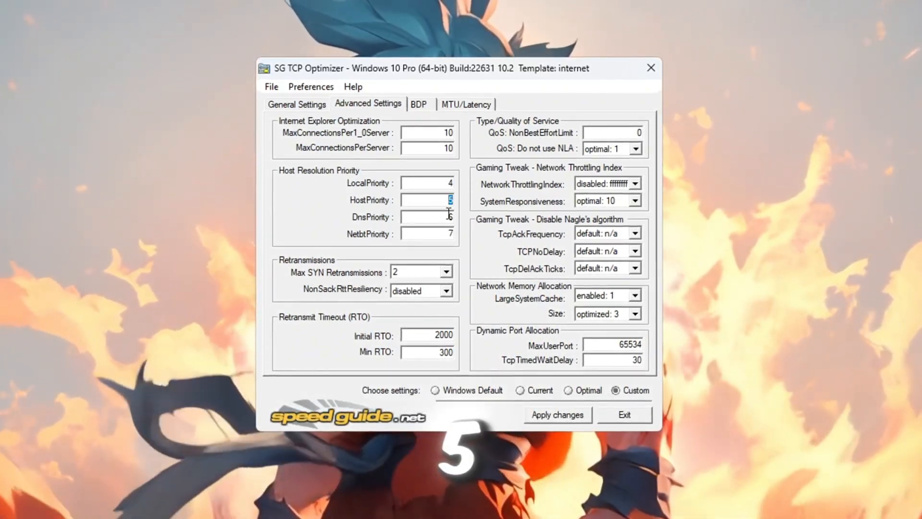
{"action": "double_click", "coordinate": [449, 217]}
{"action": "double_click", "coordinate": [450, 234]}
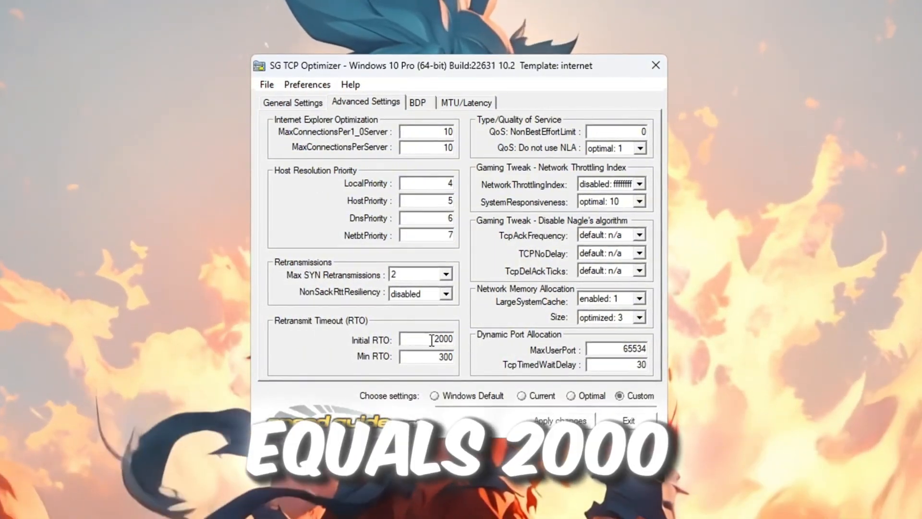
{"action": "double_click", "coordinate": [424, 360]}
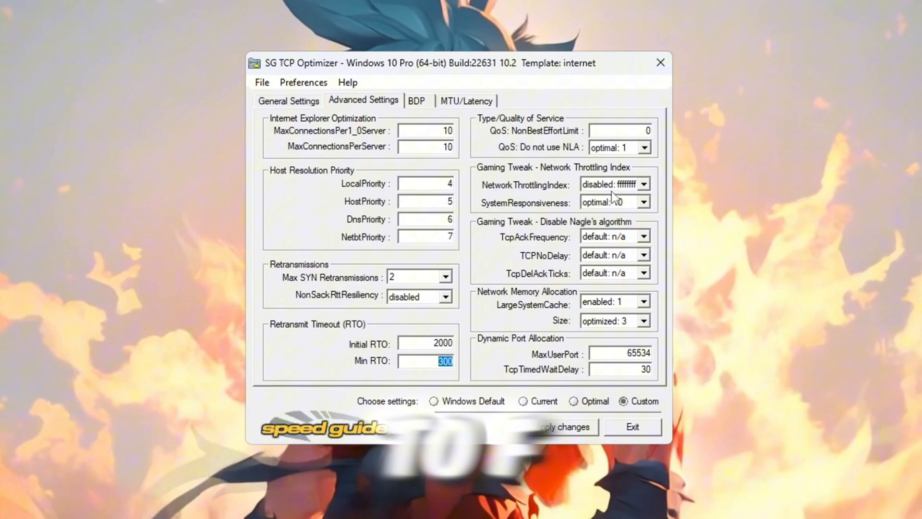
- Set SystemResponsiveness to gaming: 0
{"action": "left_click", "coordinate": [612, 202]}
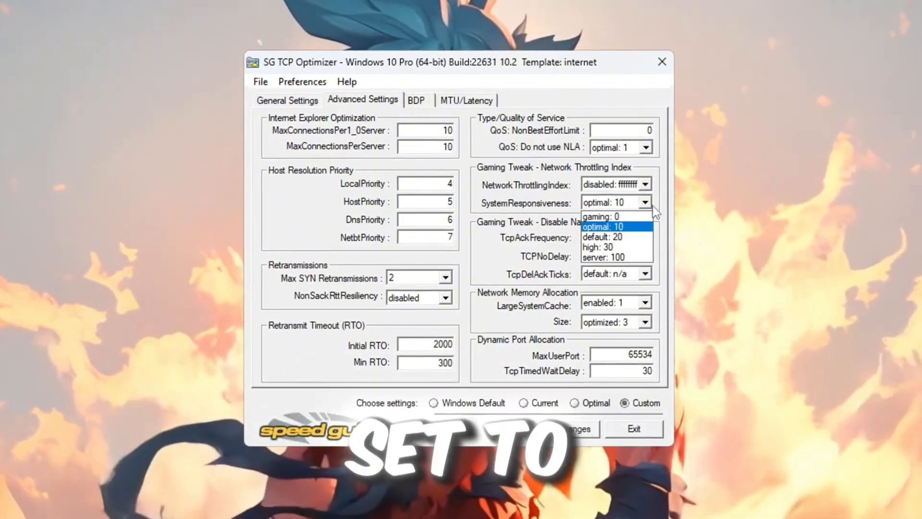
{"action": "left_click", "coordinate": [592, 214]}
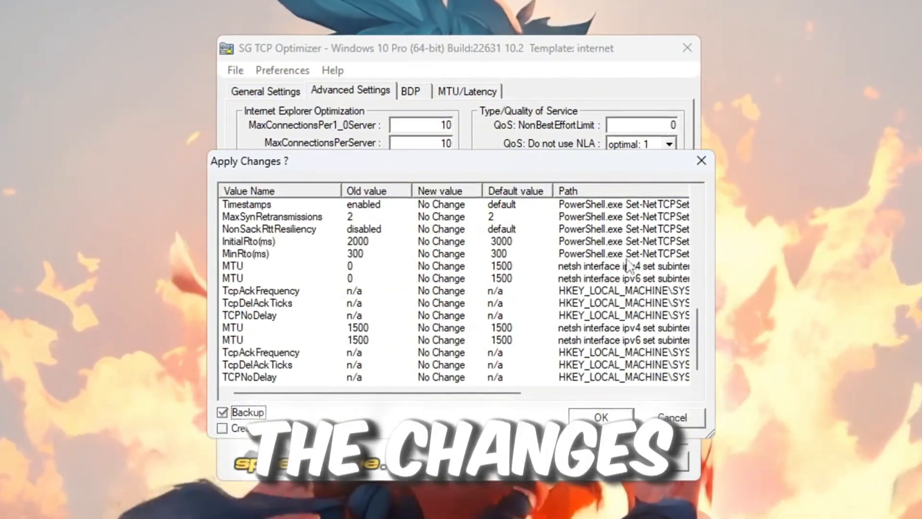
{"action": "scroll", "coordinate": [481, 320], "scroll_direction": "up", "scroll_amount": 5}
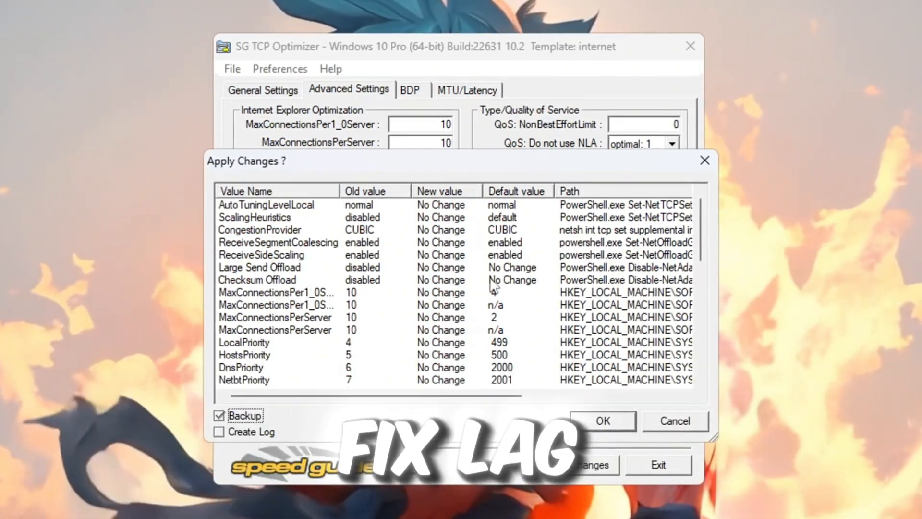
{"action": "scroll", "coordinate": [493, 284], "scroll_direction": "down", "scroll_amount": 5}
{"action": "scroll", "coordinate": [500, 293], "scroll_direction": "down", "scroll_amount": 2}
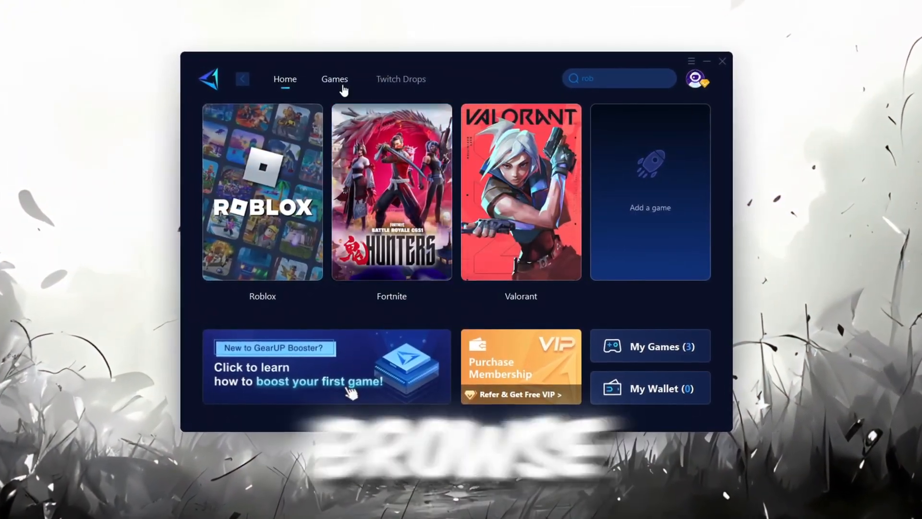
- Start boosting Roblox from the home game library
{"action": "left_click", "coordinate": [339, 83]}
{"action": "scroll", "coordinate": [382, 165], "scroll_direction": "down", "scroll_amount": 3}
{"action": "scroll", "coordinate": [446, 249], "scroll_direction": "down", "scroll_amount": 3}
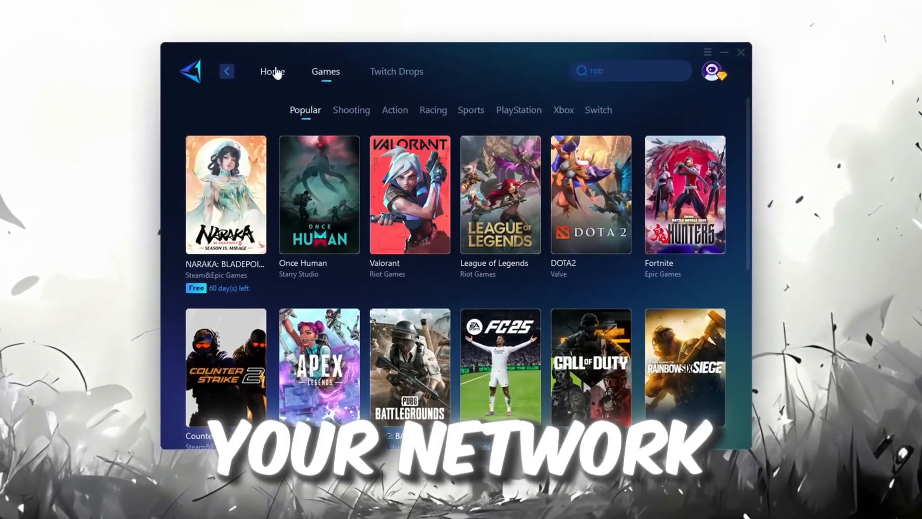
{"action": "left_click", "coordinate": [269, 73]}
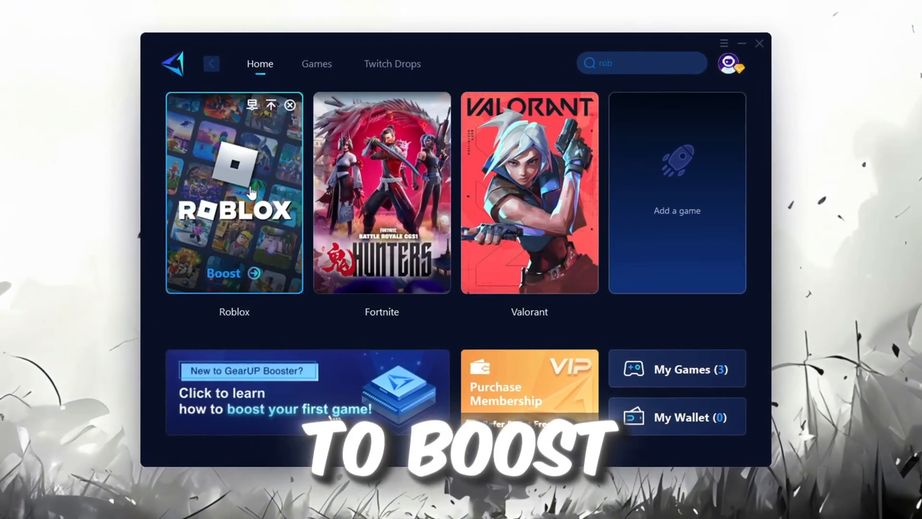
{"action": "mouse_move", "coordinate": [226, 193]}
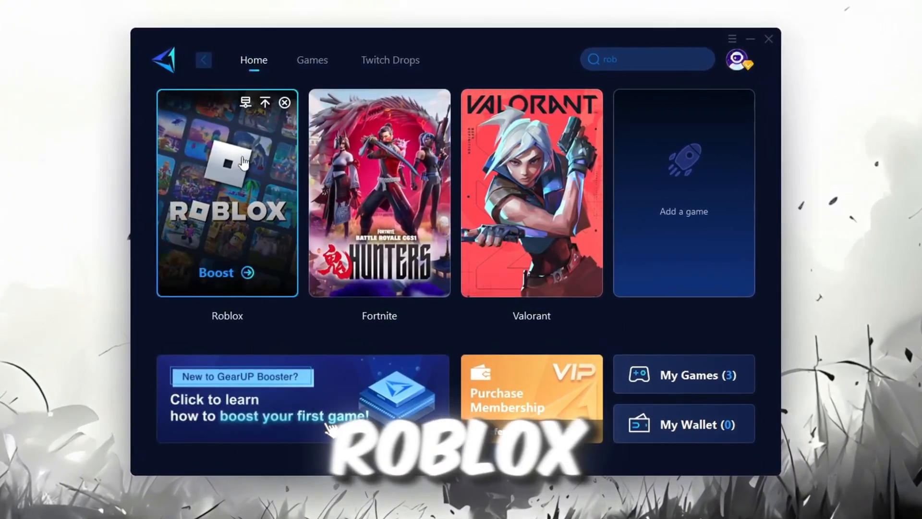
{"action": "left_click", "coordinate": [218, 275]}
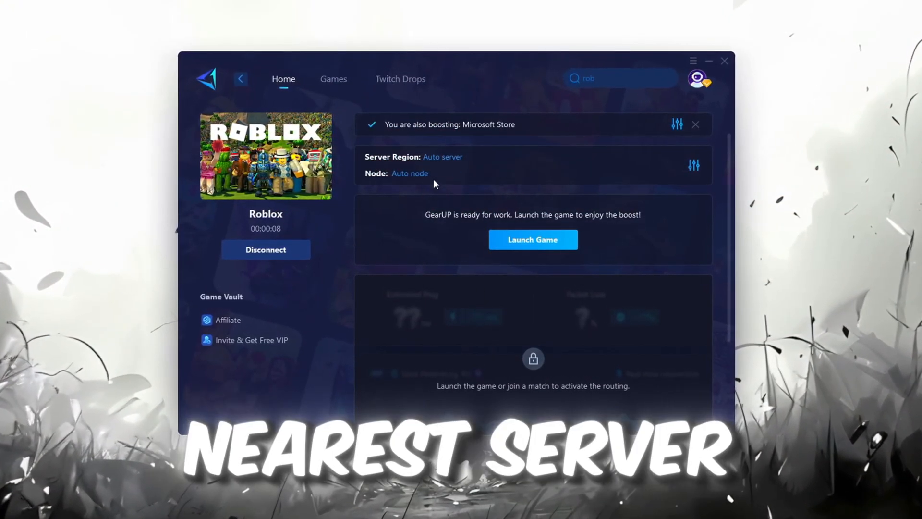
- Keep Roblox on the auto server region and auto node, then close GearUP Booster
{"action": "left_click", "coordinate": [440, 157]}
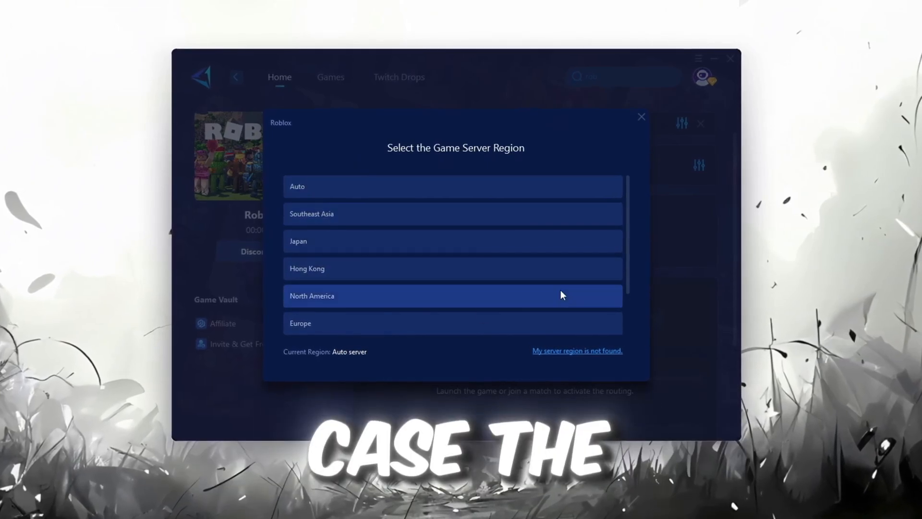
{"action": "scroll", "coordinate": [422, 217], "scroll_direction": "down", "scroll_amount": 2}
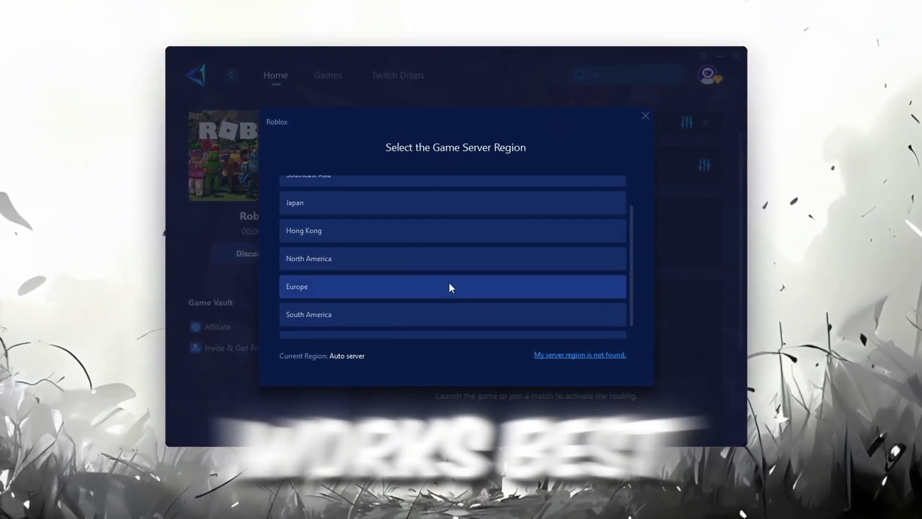
{"action": "left_click", "coordinate": [647, 114]}
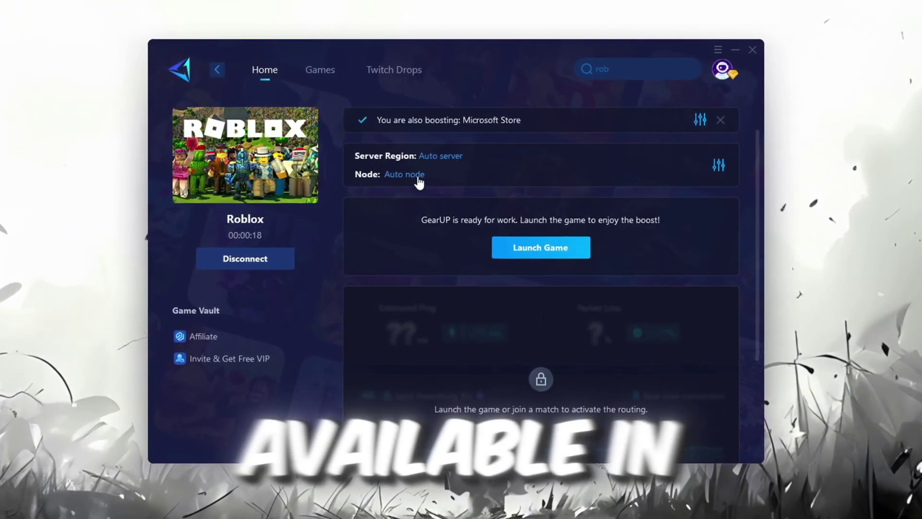
{"action": "left_click", "coordinate": [414, 175]}
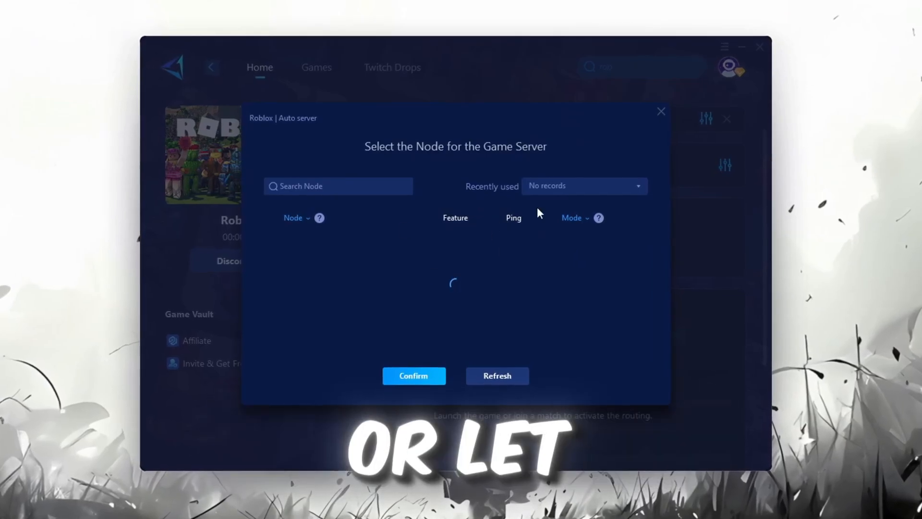
{"action": "scroll", "coordinate": [443, 221], "scroll_direction": "down", "scroll_amount": 3}
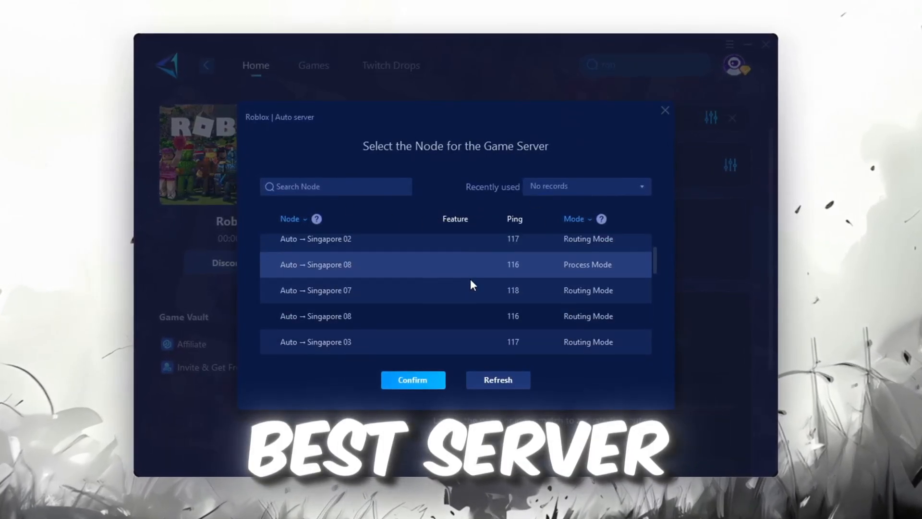
{"action": "scroll", "coordinate": [470, 281], "scroll_direction": "down", "scroll_amount": 2}
{"action": "scroll", "coordinate": [395, 261], "scroll_direction": "down", "scroll_amount": 1}
{"action": "left_click", "coordinate": [667, 110]}
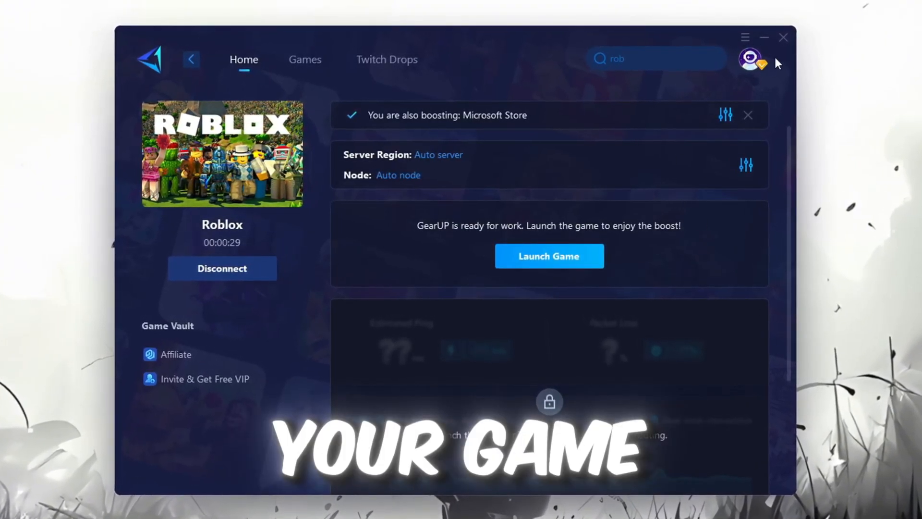
{"action": "left_click", "coordinate": [784, 39]}
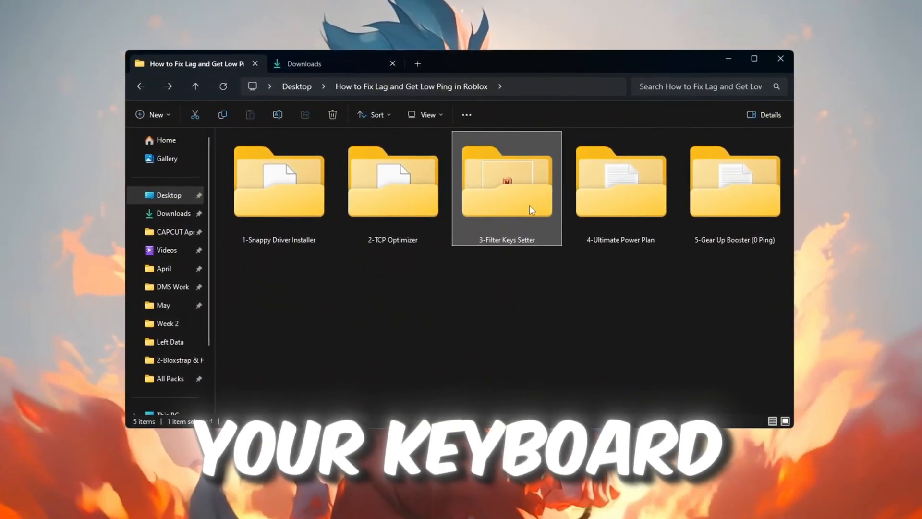
- Pick FilterKeysSetter.exe inside the 3-Filter Keys Setter folder
{"action": "double_click", "coordinate": [530, 205]}
{"action": "left_click", "coordinate": [261, 155]}
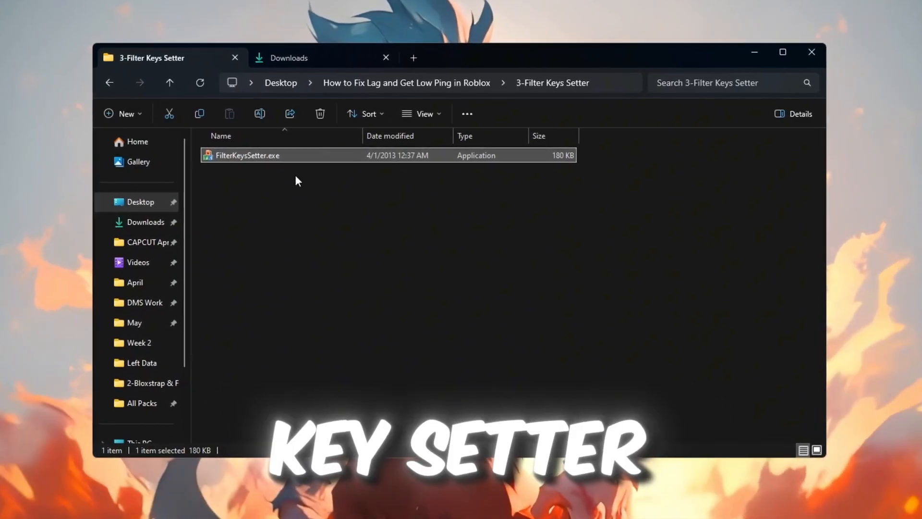
- Keep 0 ms ignore, 130 ms repeat delay, 10 ms repeat rate and save to the registry
{"action": "double_click", "coordinate": [314, 156]}
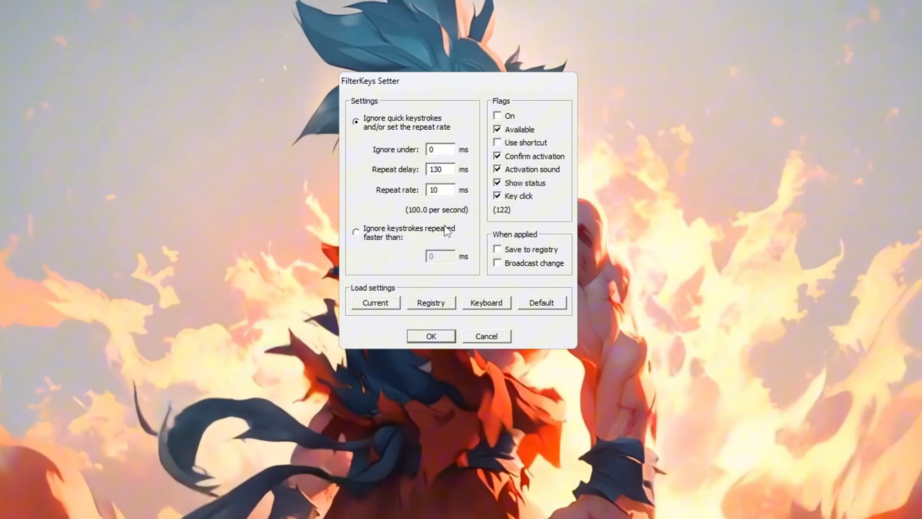
{"action": "double_click", "coordinate": [441, 149]}
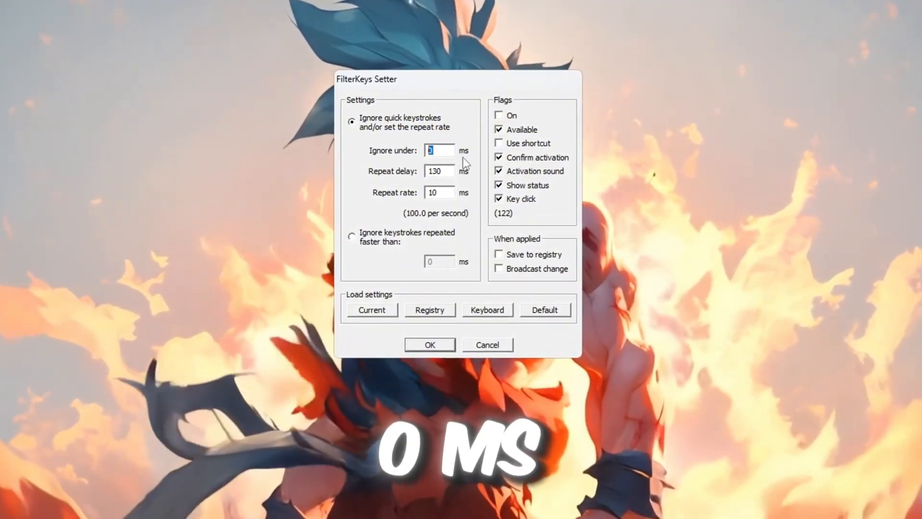
{"action": "double_click", "coordinate": [435, 172]}
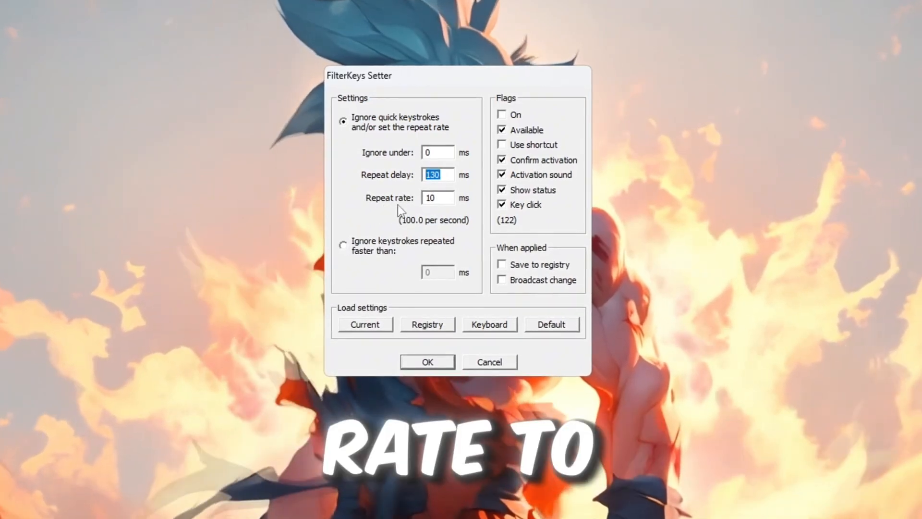
{"action": "key", "text": "Tab"}
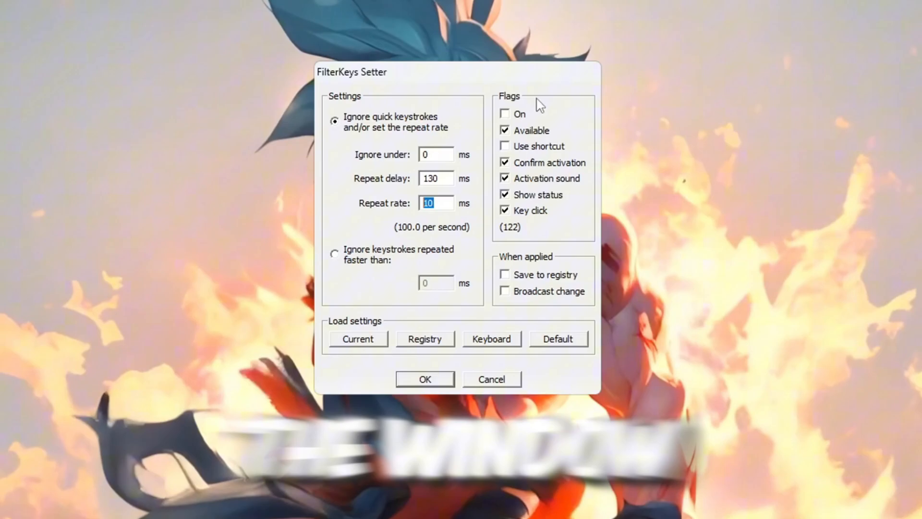
{"action": "left_click", "coordinate": [531, 278]}
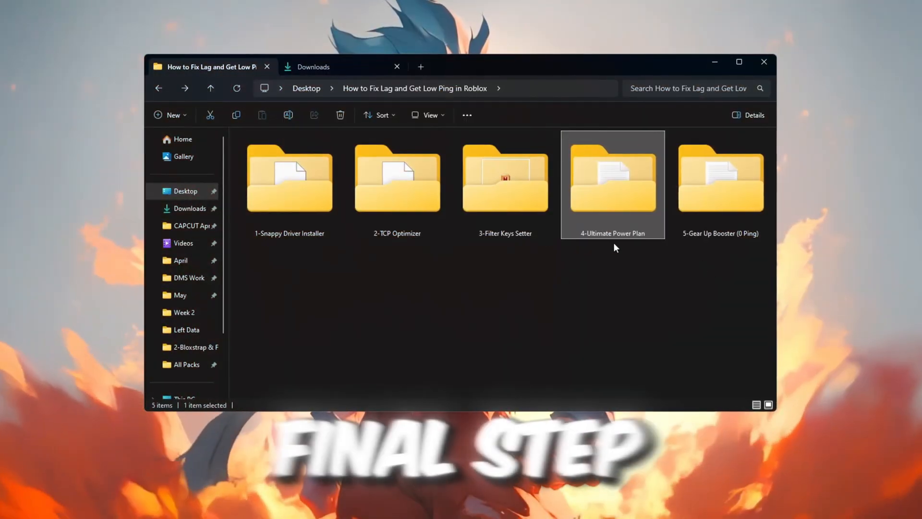
- Copy the whole powercfg command from Command.txt in the 4-Ultimate Power Plan folder
{"action": "double_click", "coordinate": [605, 176]}
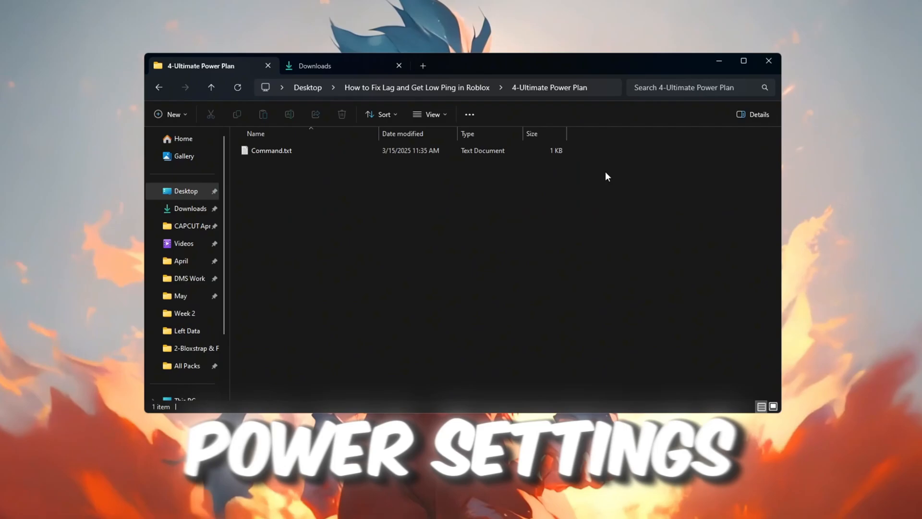
{"action": "double_click", "coordinate": [283, 149]}
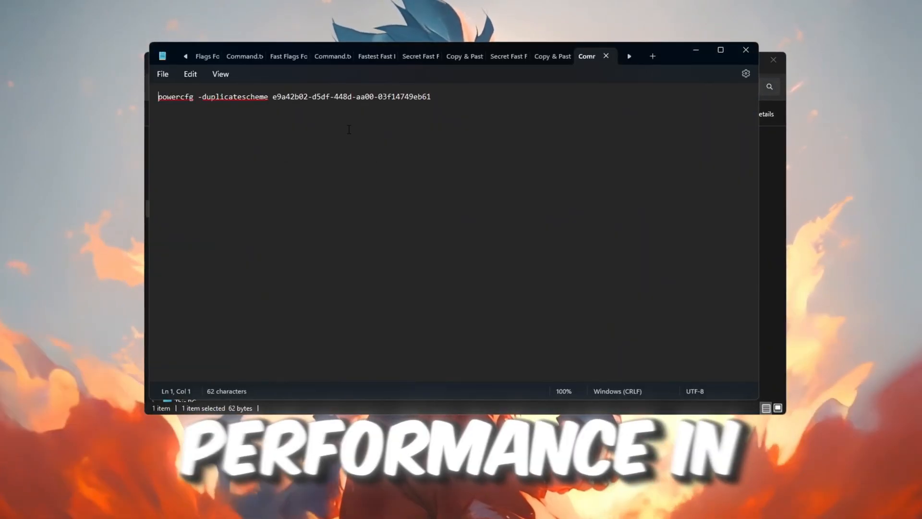
{"action": "key", "text": "ctrl+a"}
{"action": "right_click", "coordinate": [286, 97]}
{"action": "left_click", "coordinate": [323, 161]}
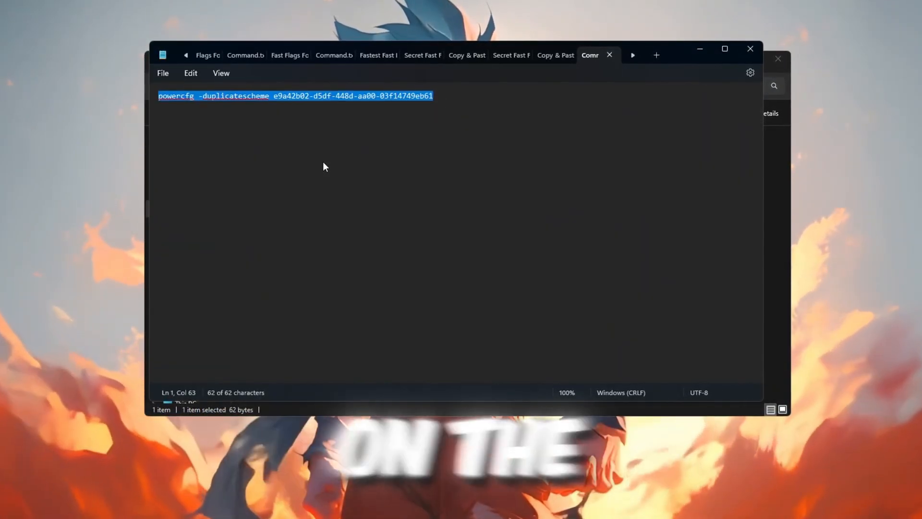
- Reach the Choose a power plan settings via system search
{"action": "key", "text": "super"}
{"action": "type", "text": "chose"}
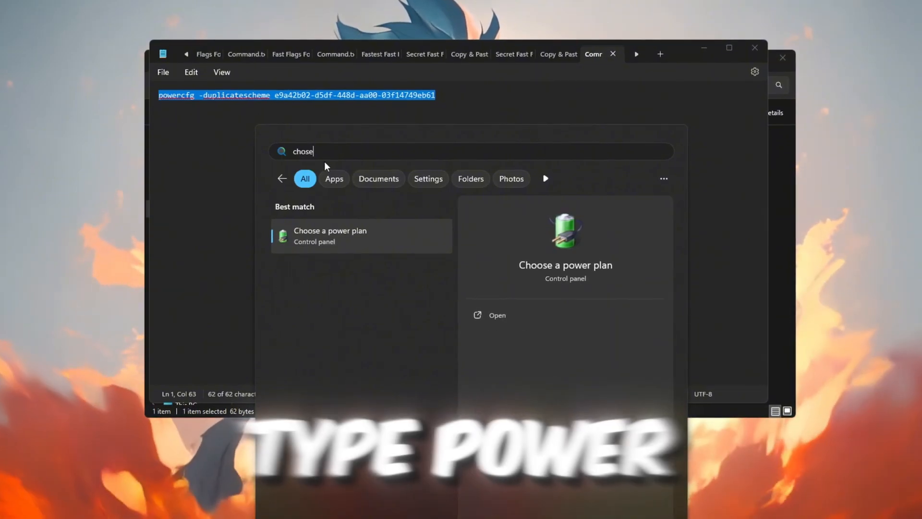
{"action": "key", "text": "Return"}
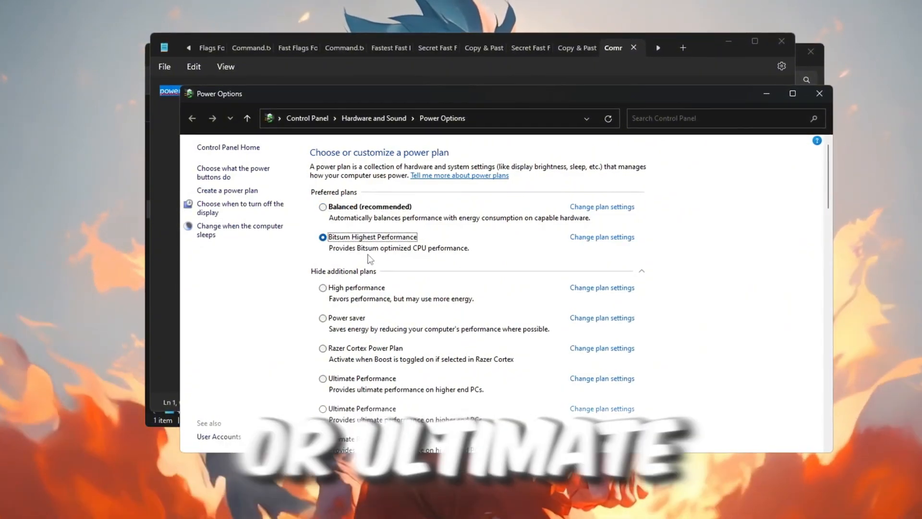
{"action": "scroll", "coordinate": [367, 258], "scroll_direction": "down", "scroll_amount": 2}
{"action": "scroll", "coordinate": [327, 301], "scroll_direction": "down", "scroll_amount": 1}
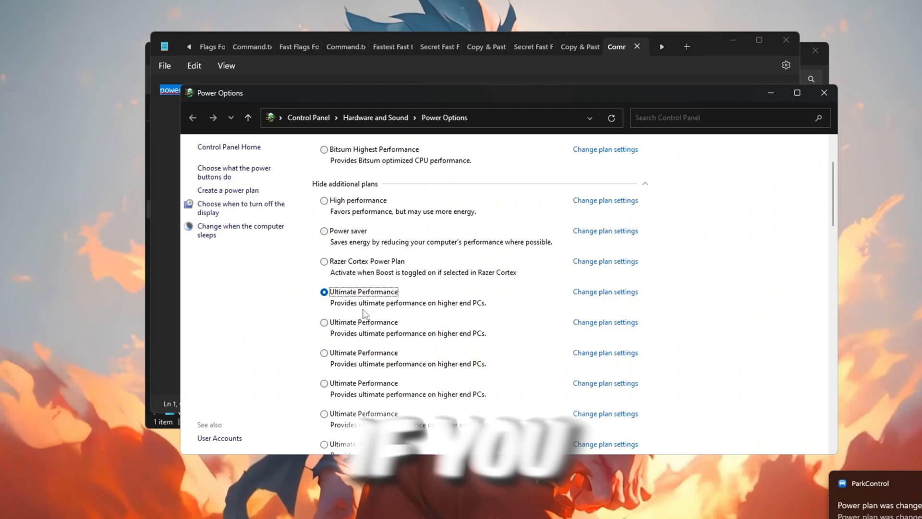
- Copy the powercfg duplicate-scheme command again from Notepad
{"action": "left_click", "coordinate": [828, 98]}
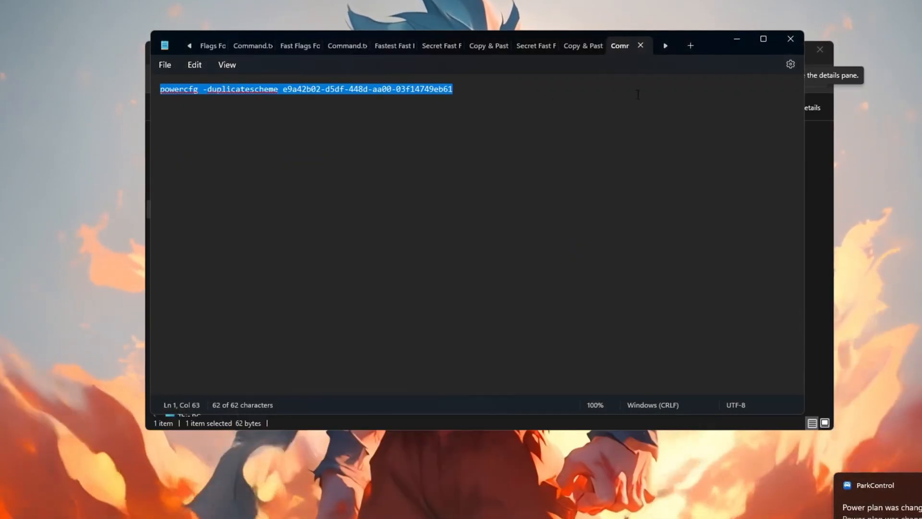
{"action": "right_click", "coordinate": [313, 86]}
{"action": "left_click", "coordinate": [334, 148]}
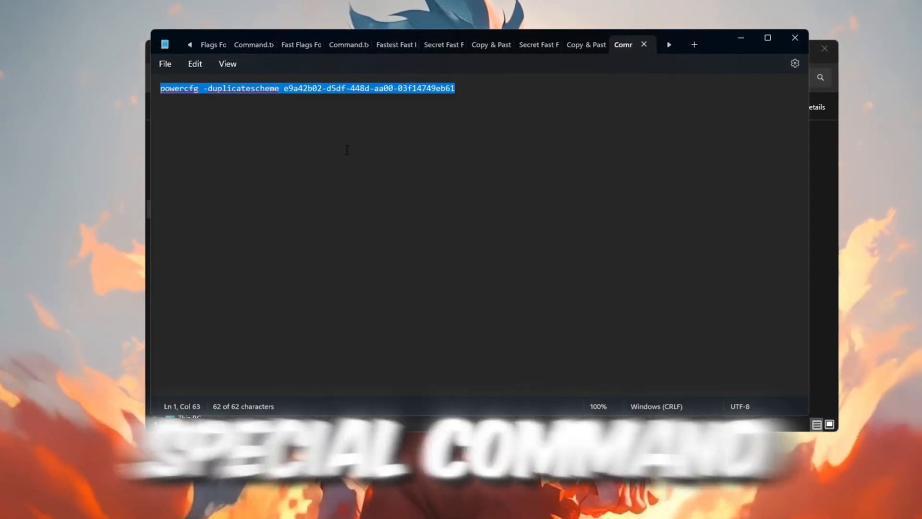
{"action": "key", "text": "super"}
{"action": "type", "text": "cmd"}
- Run the powercfg command in an administrator Command Prompt, creating the Ultimate Performance scheme
{"action": "left_click", "coordinate": [548, 341]}
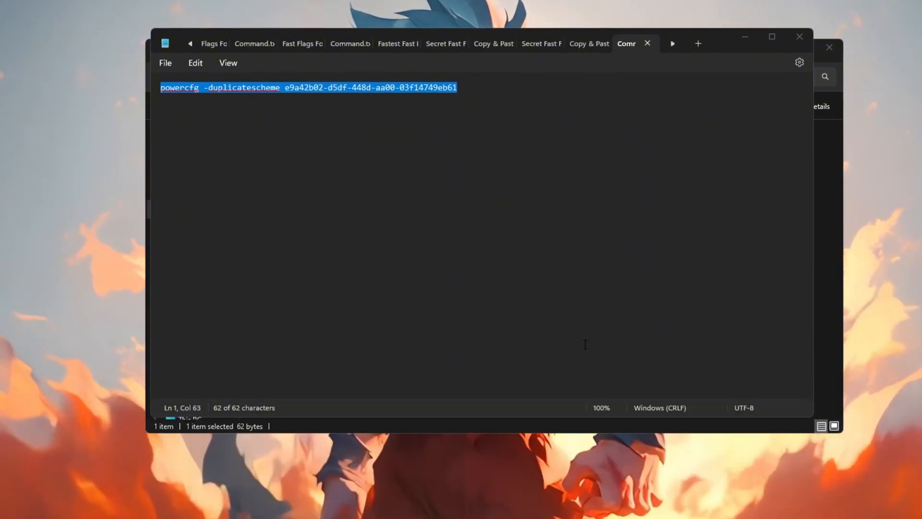
{"action": "key", "text": "ctrl+v"}
{"action": "key", "text": "Return"}
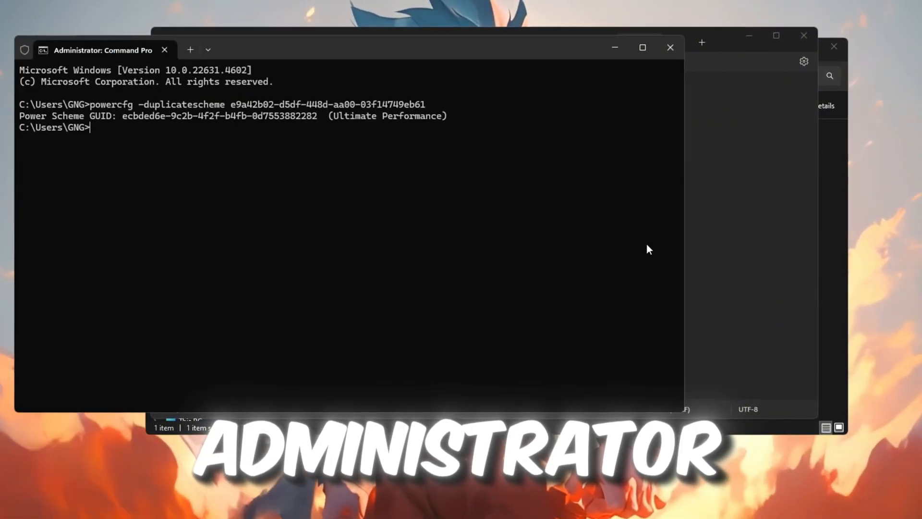